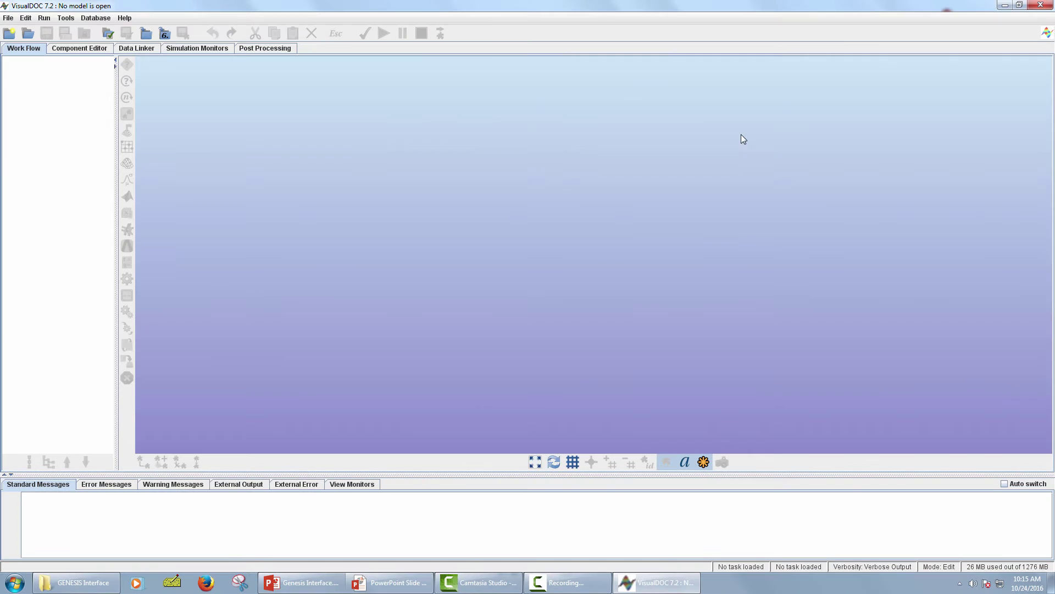
Step: Create the new project database Genesis Interface.vdbx in the Interface Genesis folder
{"action": "left_click", "coordinate": [7, 18]}
{"action": "left_click", "coordinate": [24, 30]}
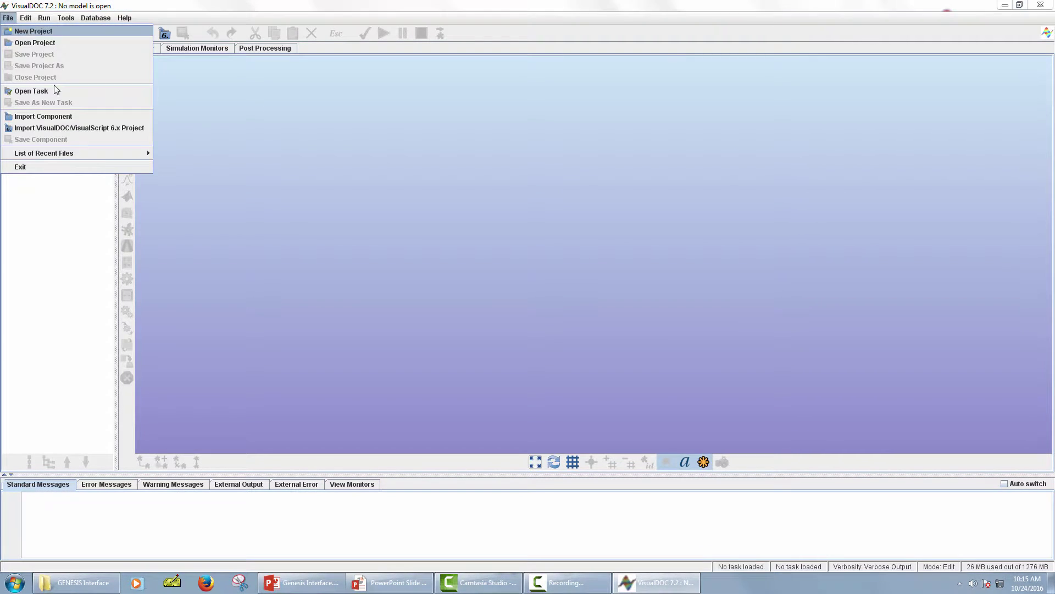
{"action": "left_click", "coordinate": [573, 216]}
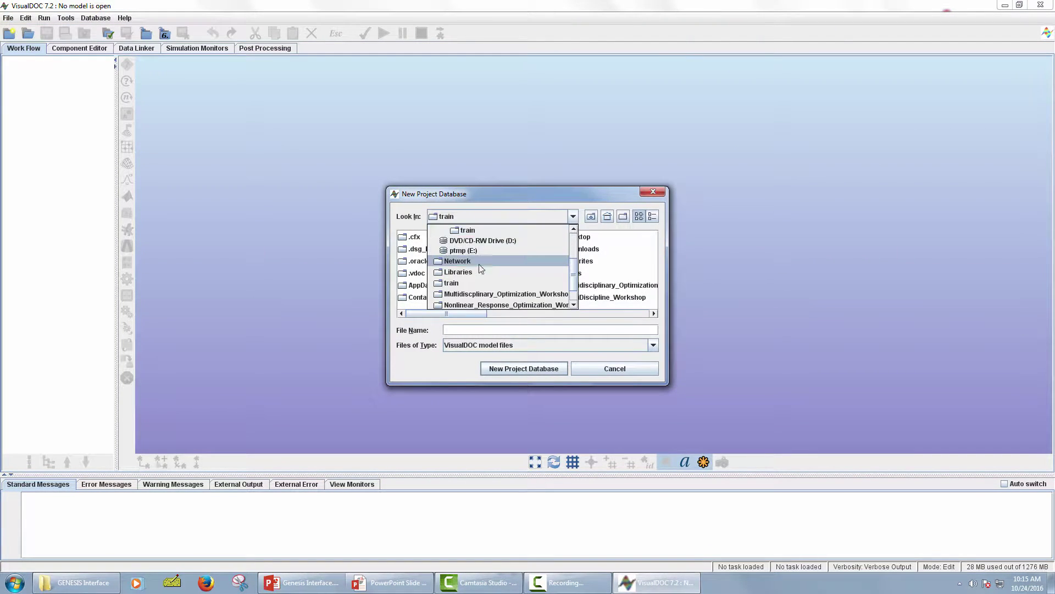
{"action": "type", "text": "esis "}
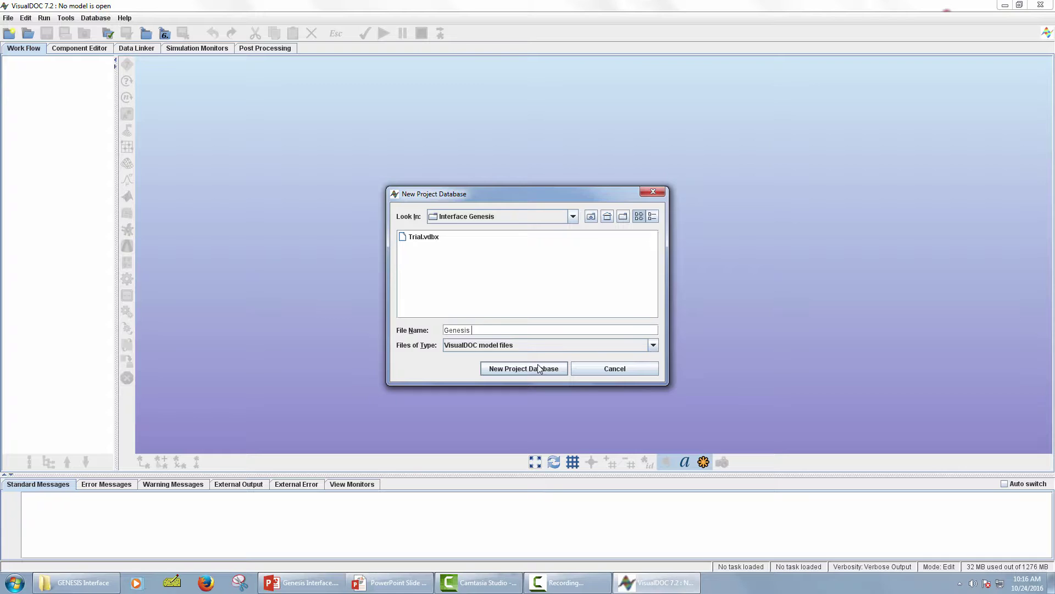
{"action": "type", "text": "Interface"}
{"action": "left_click", "coordinate": [541, 370]}
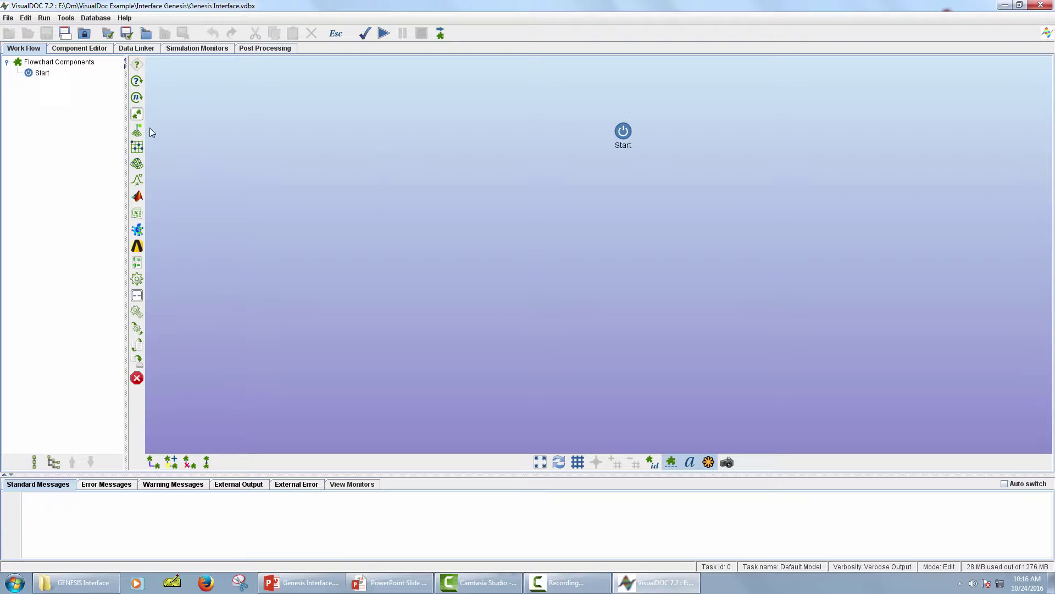
Step: Place an Optimization loop under Start holding File I/O, Executable and a second File I/O
{"action": "left_click", "coordinate": [621, 190]}
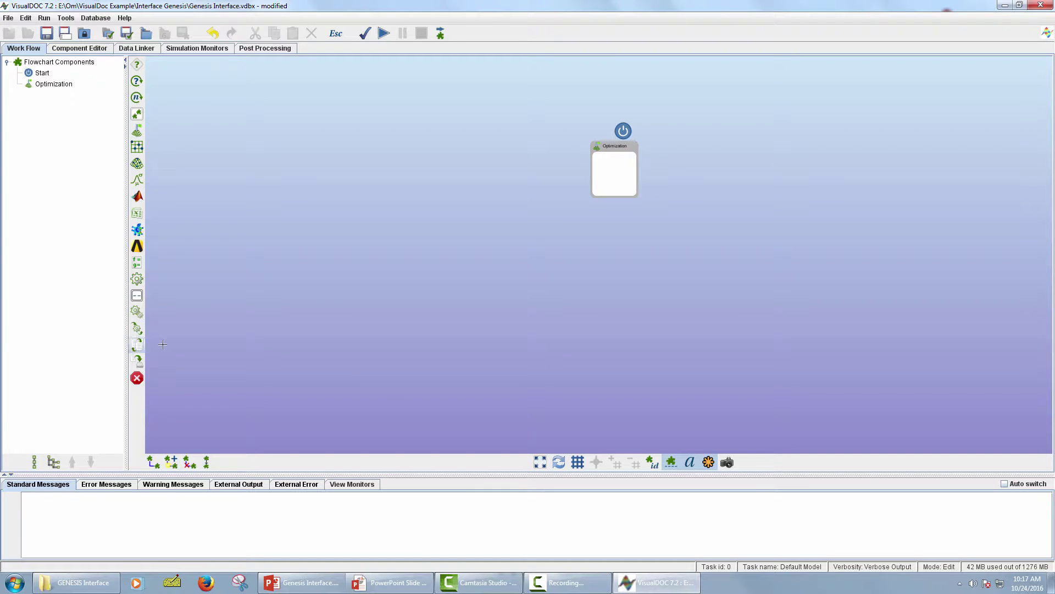
{"action": "left_click_drag", "start_coordinate": [138, 344], "coordinate": [612, 168]}
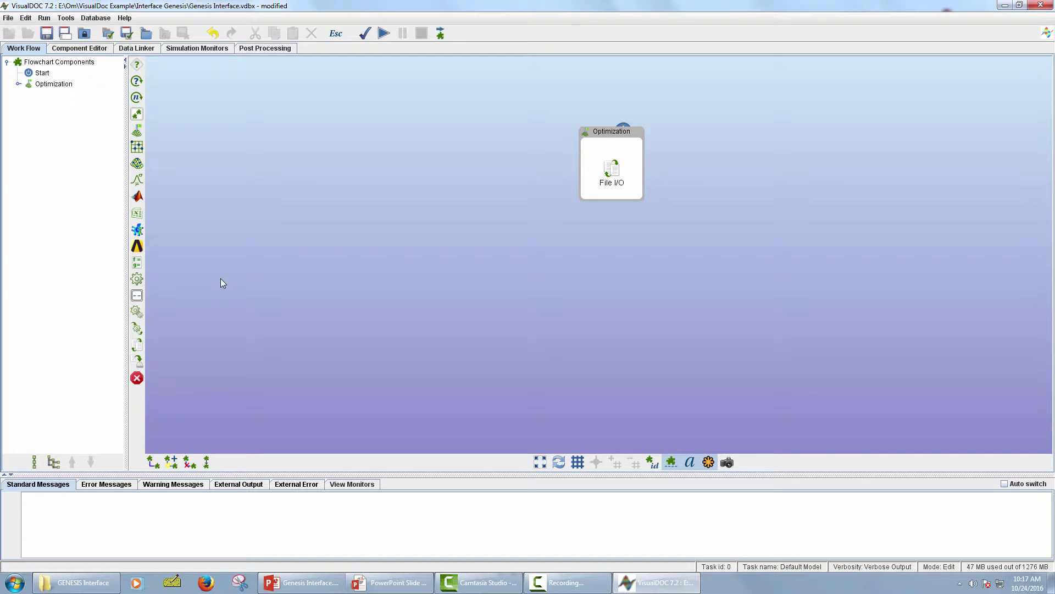
{"action": "left_click_drag", "start_coordinate": [137, 279], "coordinate": [610, 193]}
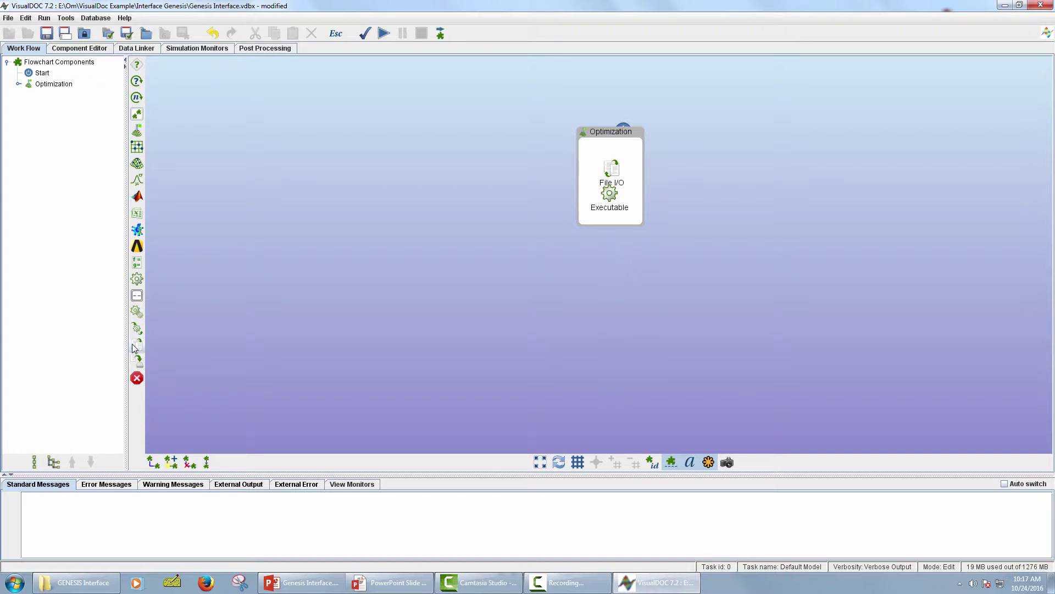
{"action": "left_click_drag", "start_coordinate": [137, 345], "coordinate": [611, 217]}
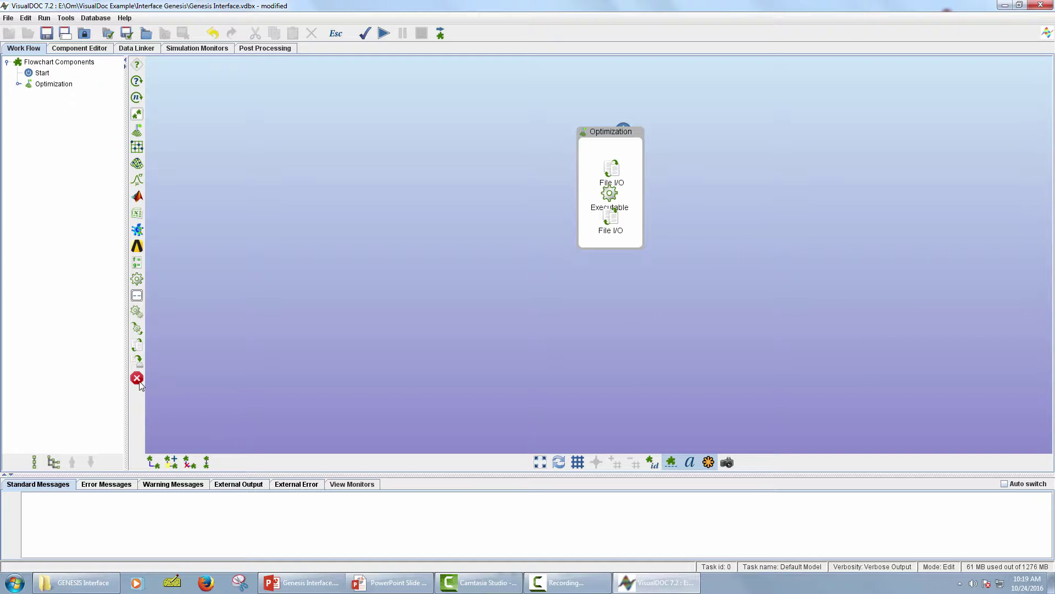
Step: Add a Stop node, auto-connect all components and auto-rearrange the flowchart by its connections
{"action": "left_click_drag", "start_coordinate": [137, 378], "coordinate": [607, 288]}
{"action": "left_click", "coordinate": [86, 64]}
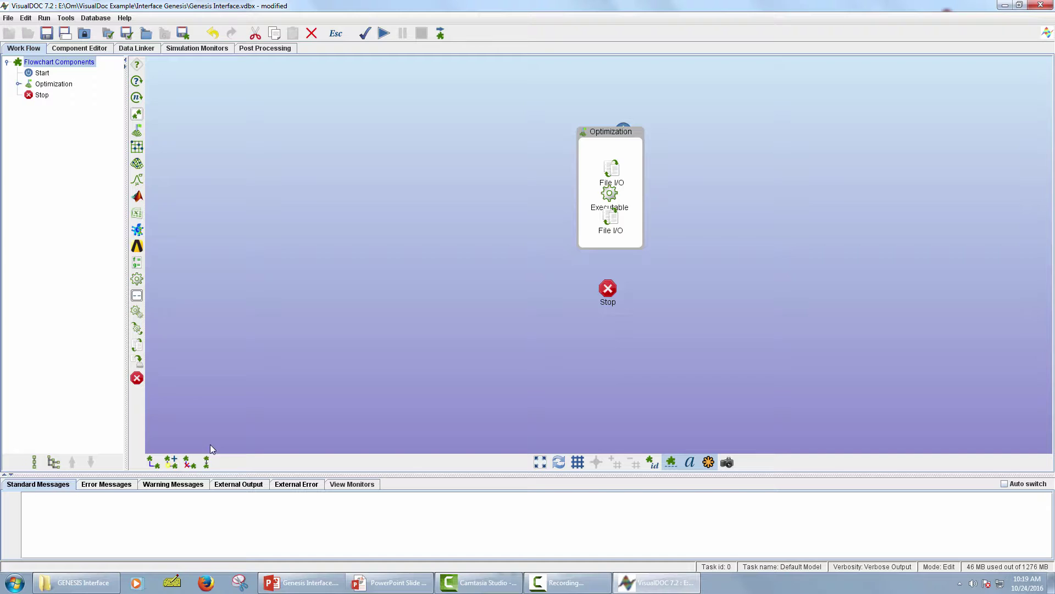
{"action": "left_click", "coordinate": [170, 463]}
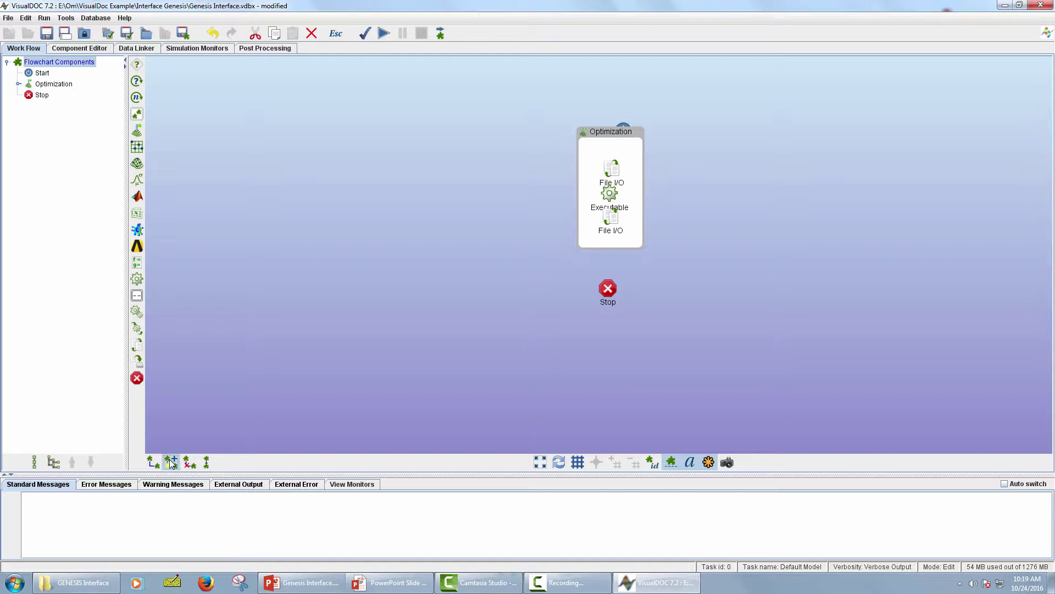
{"action": "left_click", "coordinate": [207, 465]}
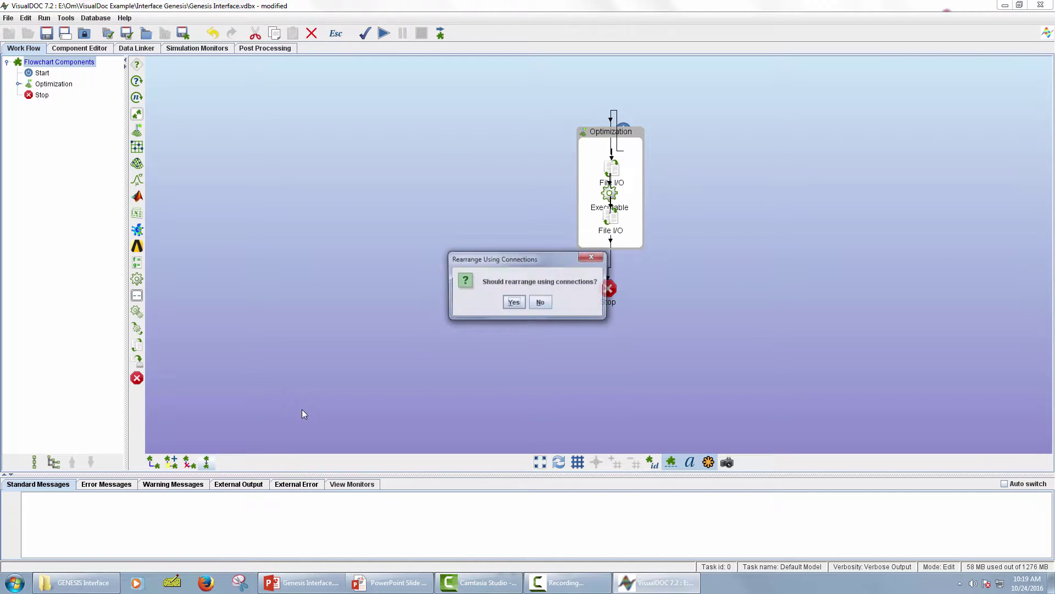
{"action": "left_click", "coordinate": [510, 303]}
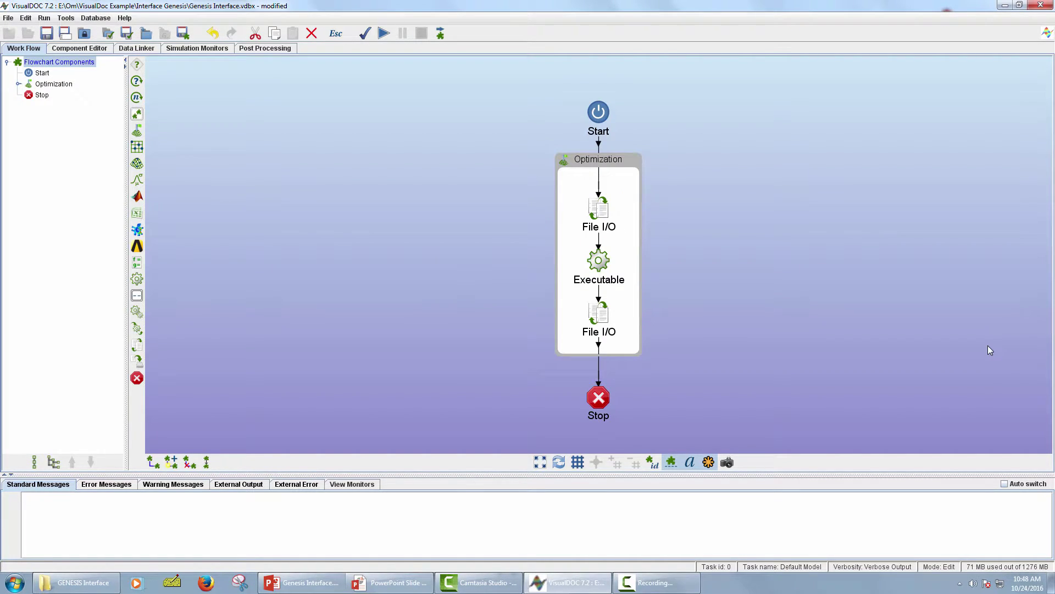
Step: Rename the first File I/O component to 'Input file'
{"action": "right_click", "coordinate": [598, 216]}
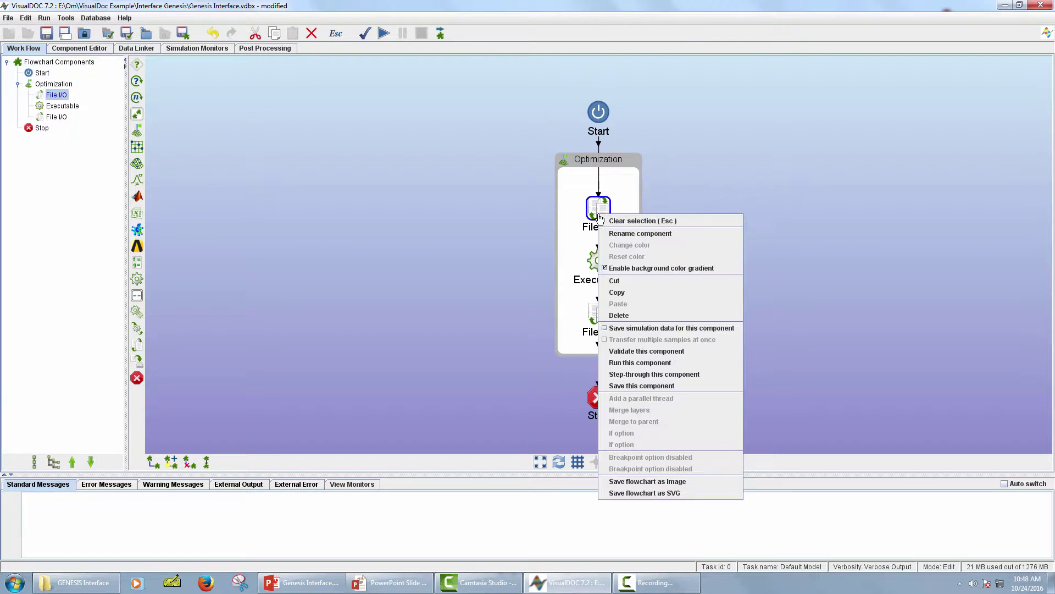
{"action": "left_click", "coordinate": [672, 233]}
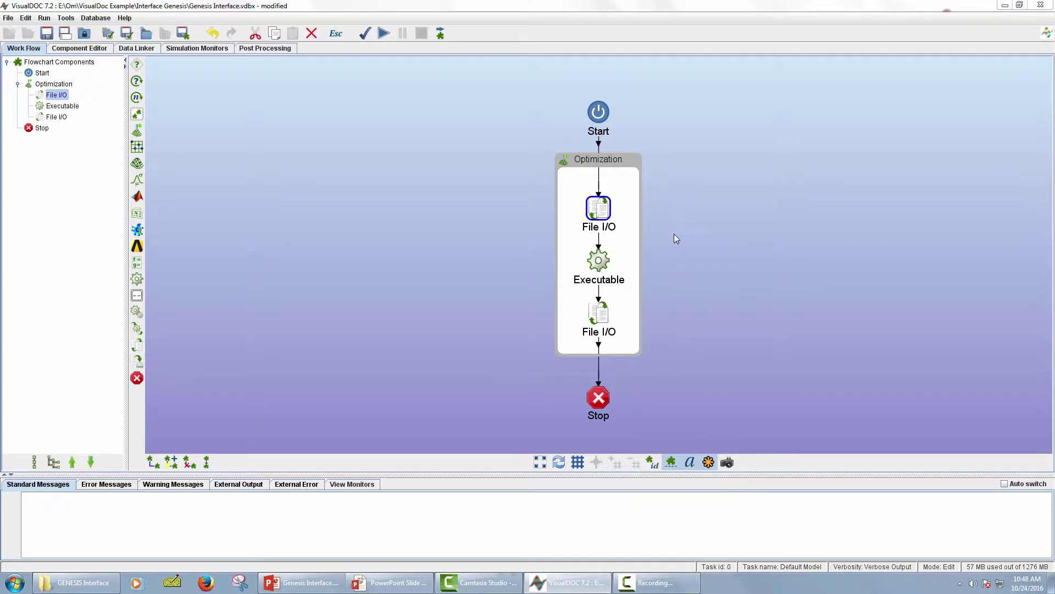
{"action": "key", "text": "BackSpace"}
{"action": "type", "text": "Input file"}
{"action": "left_click", "coordinate": [504, 306]}
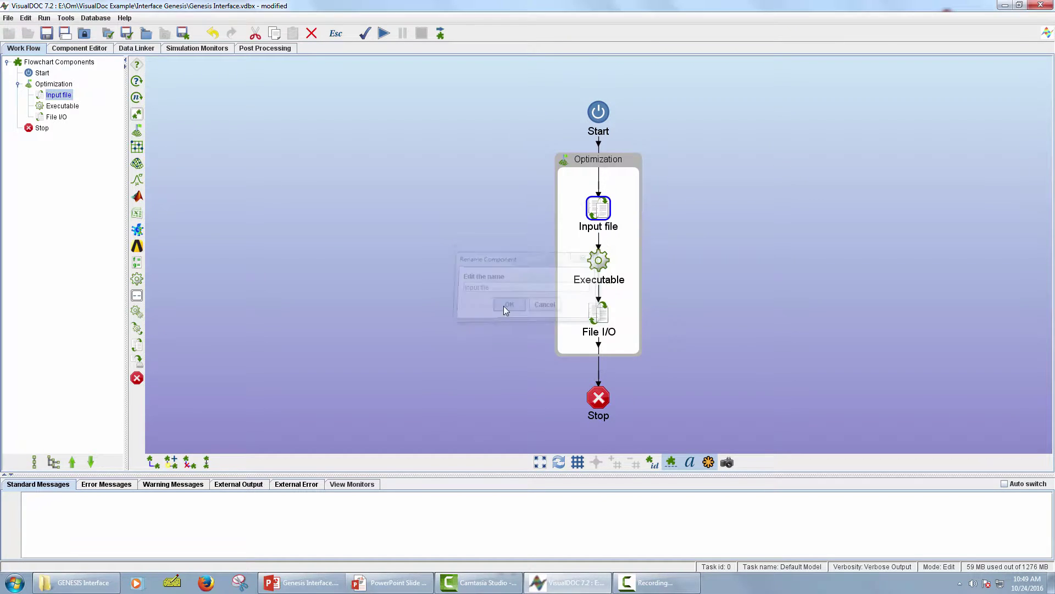
Step: Rename the Executable component to 'Analysis'
{"action": "double_click", "coordinate": [606, 261]}
{"action": "key", "text": "BackSpace"}
{"action": "type", "text": "Analysis"}
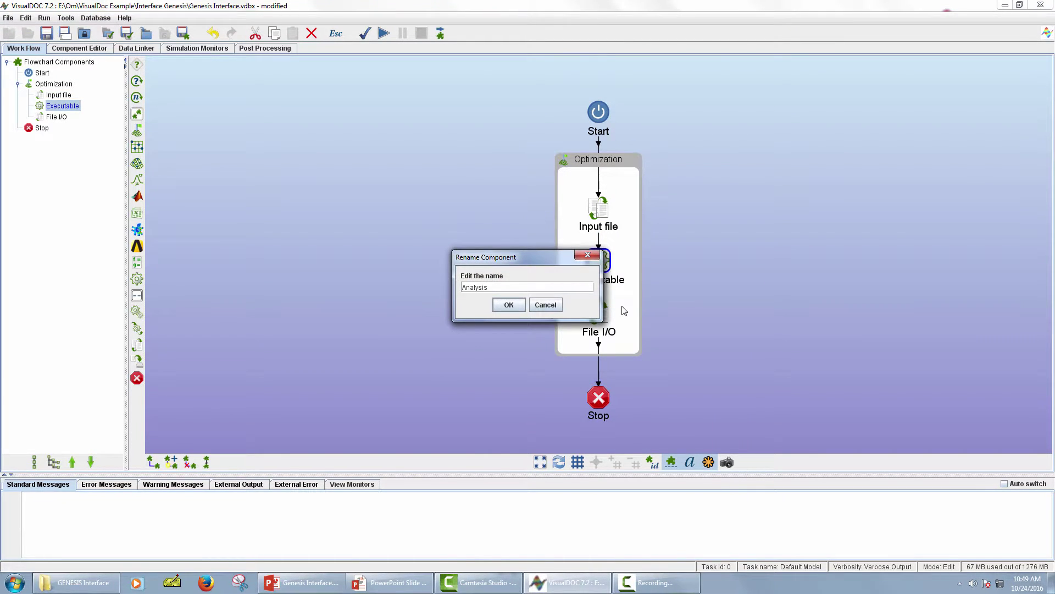
{"action": "key", "text": "Return"}
Step: Rename the second File I/O component to 'Output file'
{"action": "right_click", "coordinate": [599, 308]}
{"action": "left_click", "coordinate": [635, 329]}
{"action": "key", "text": "BackSpace"}
{"action": "type", "text": "Output file"}
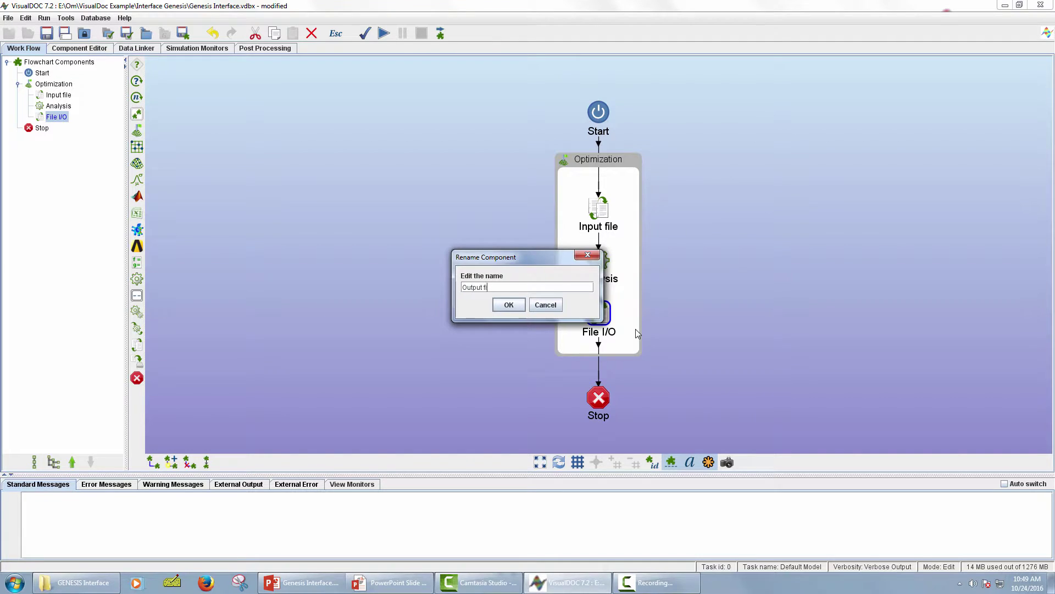
{"action": "key", "text": "Return"}
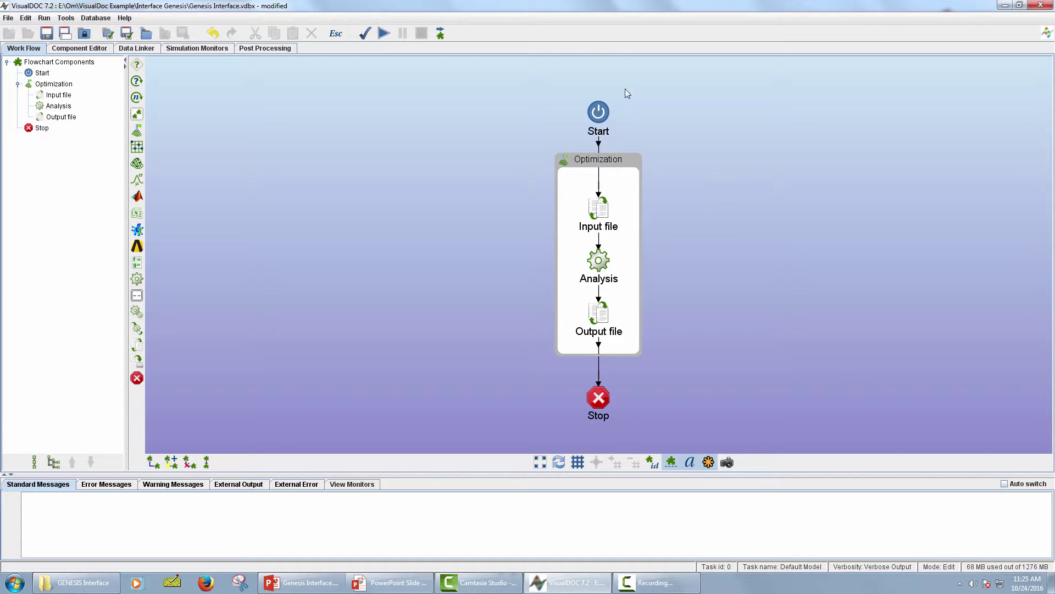
Step: In Component Editor, give Input file a template created from tenbar.dat
{"action": "left_click", "coordinate": [99, 49]}
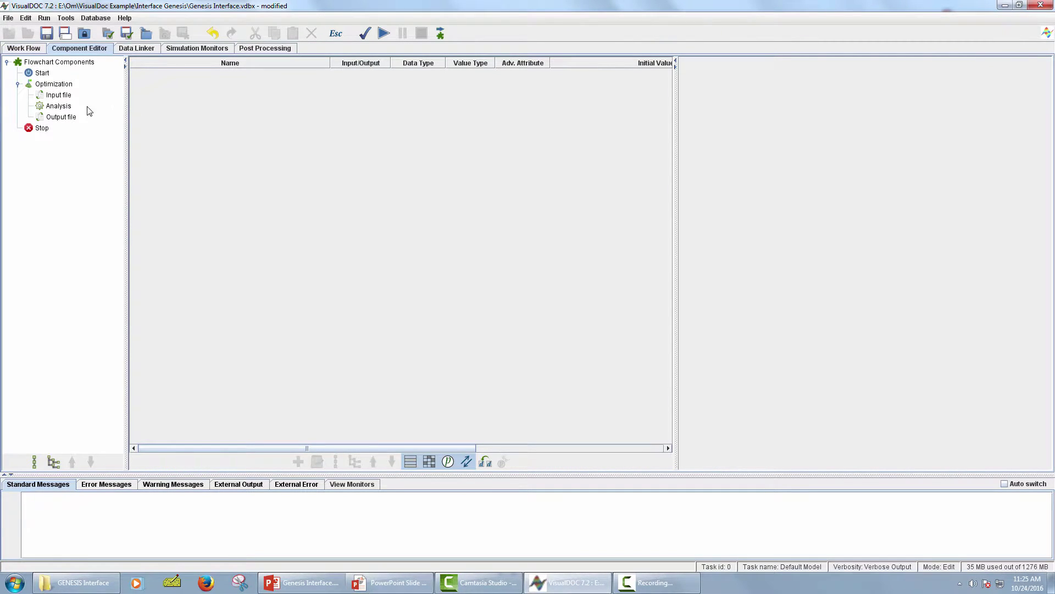
{"action": "left_click", "coordinate": [66, 98]}
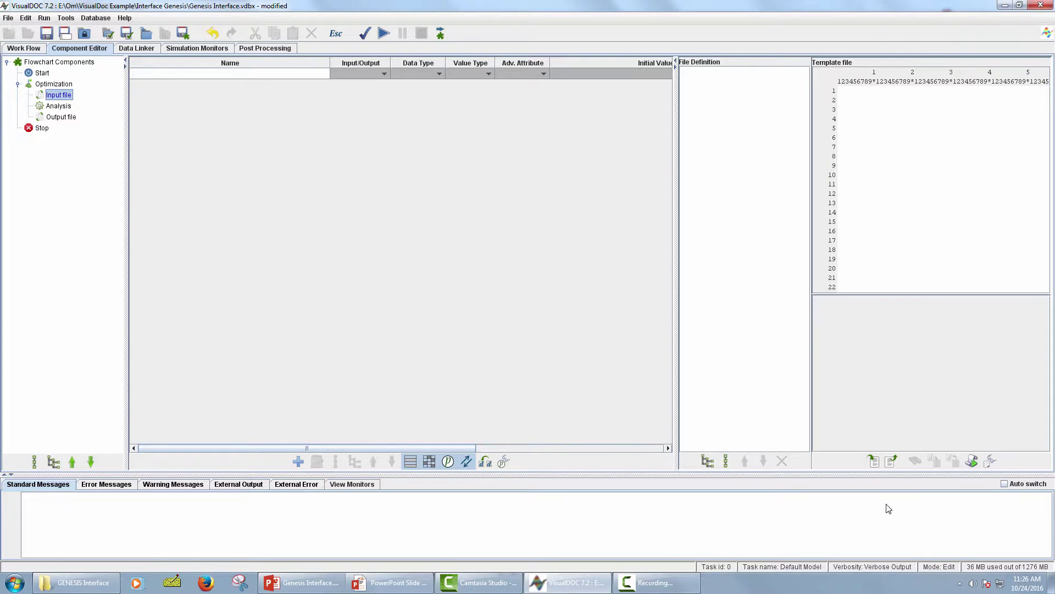
{"action": "left_click", "coordinate": [873, 461]}
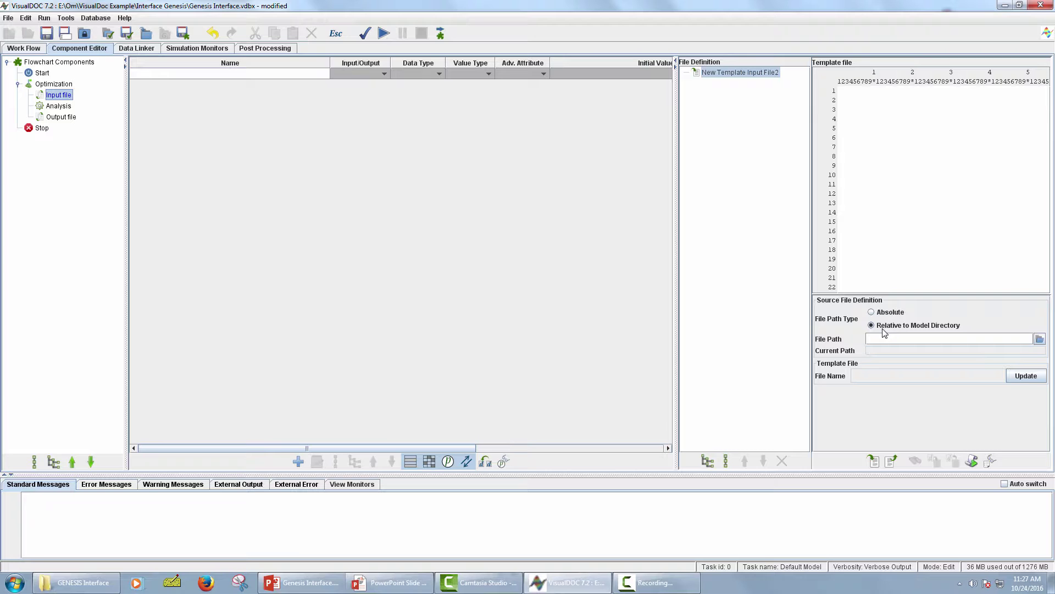
{"action": "left_click", "coordinate": [1039, 338]}
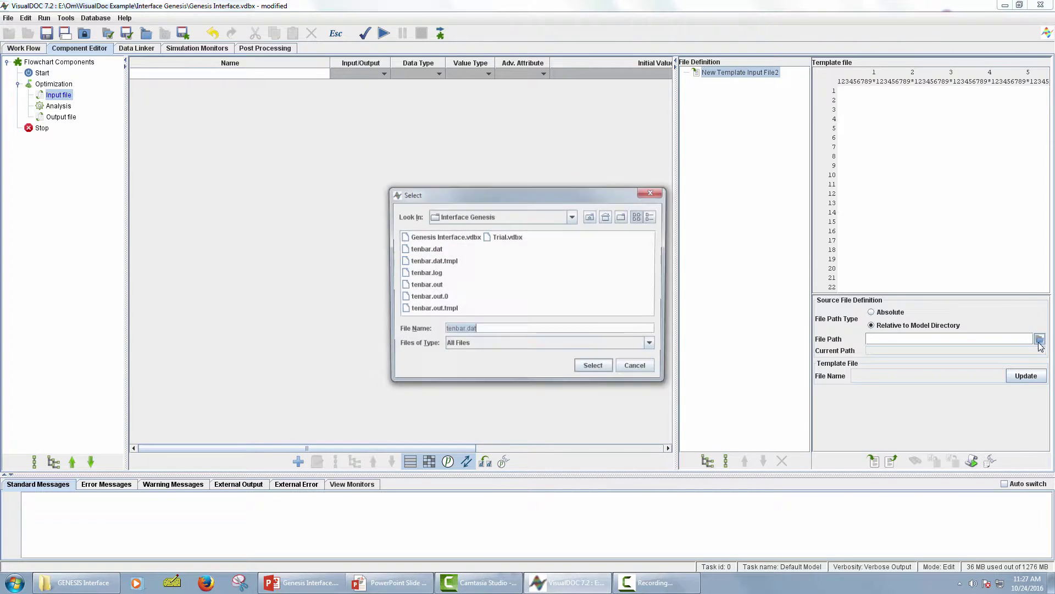
{"action": "left_click", "coordinate": [438, 253]}
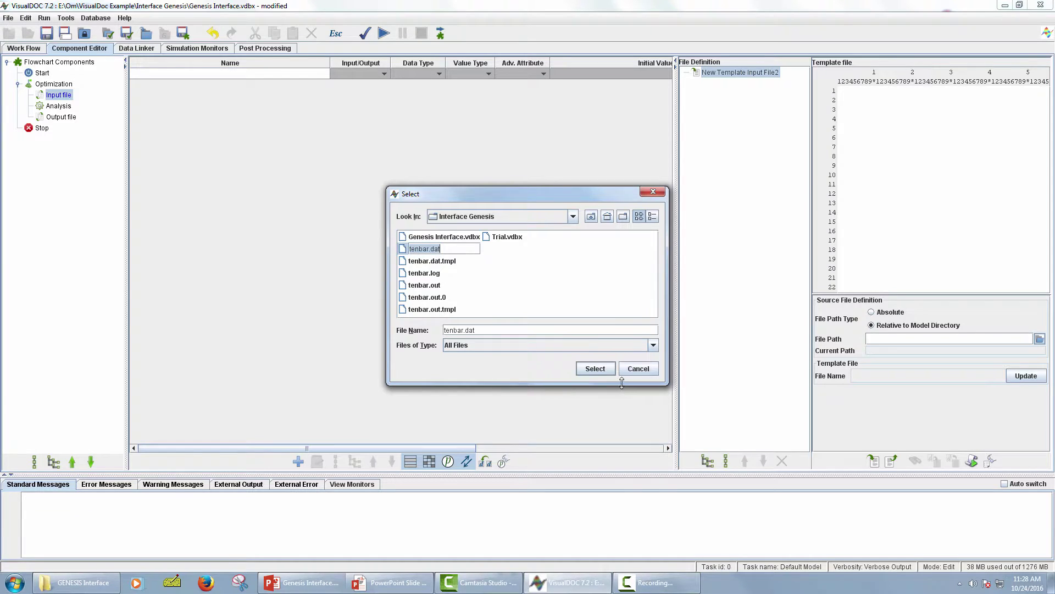
{"action": "left_click", "coordinate": [600, 368]}
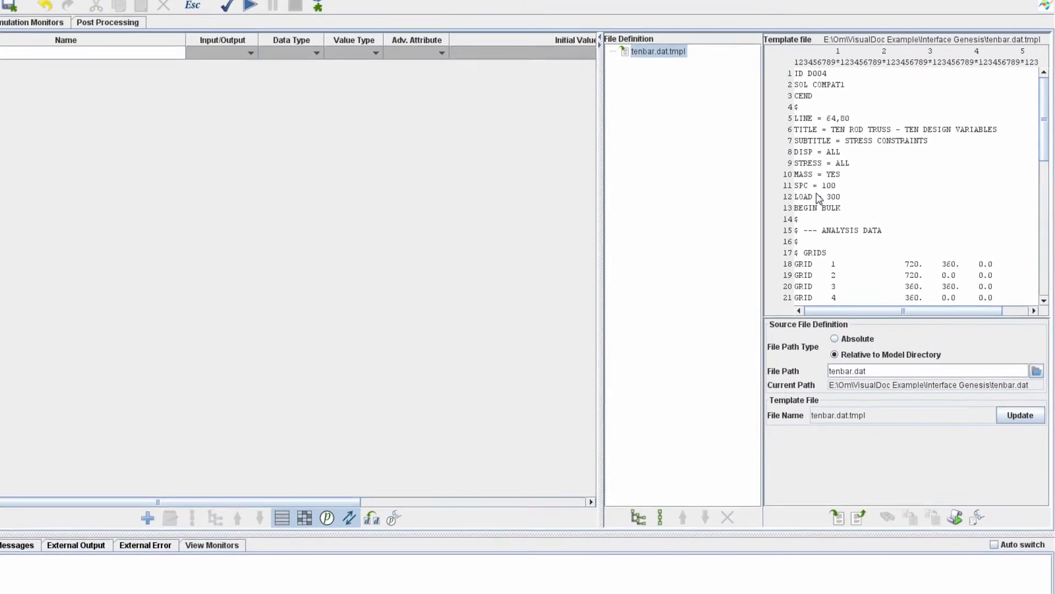
Step: Select the PROPERTIES AND MATERIALS heading in the tenbar template
{"action": "scroll", "coordinate": [861, 219], "scroll_direction": "down", "scroll_amount": 3}
{"action": "scroll", "coordinate": [784, 258], "scroll_direction": "down", "scroll_amount": 5}
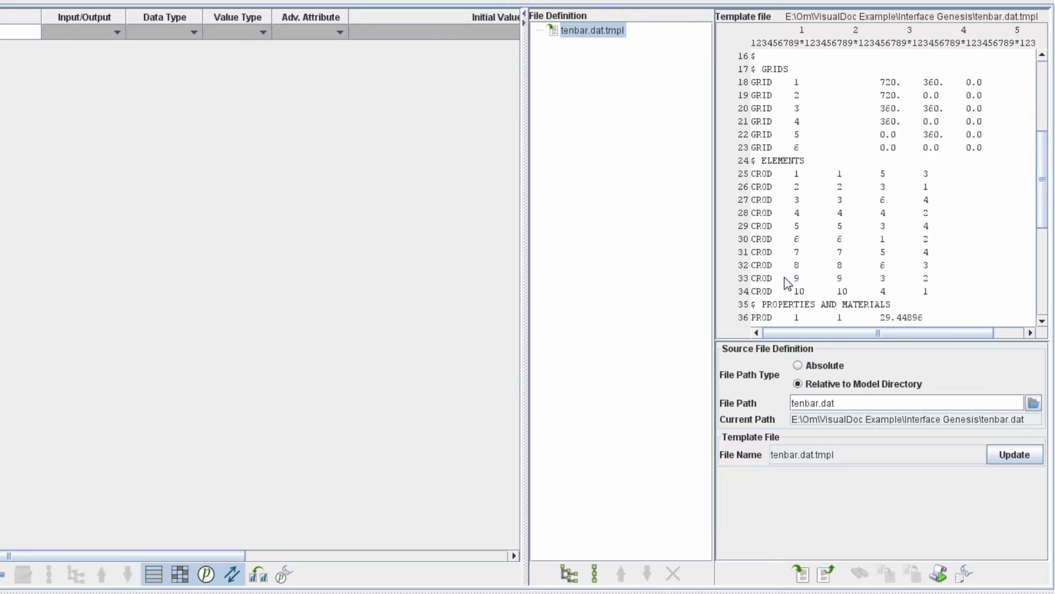
{"action": "left_click_drag", "start_coordinate": [762, 186], "coordinate": [891, 189]}
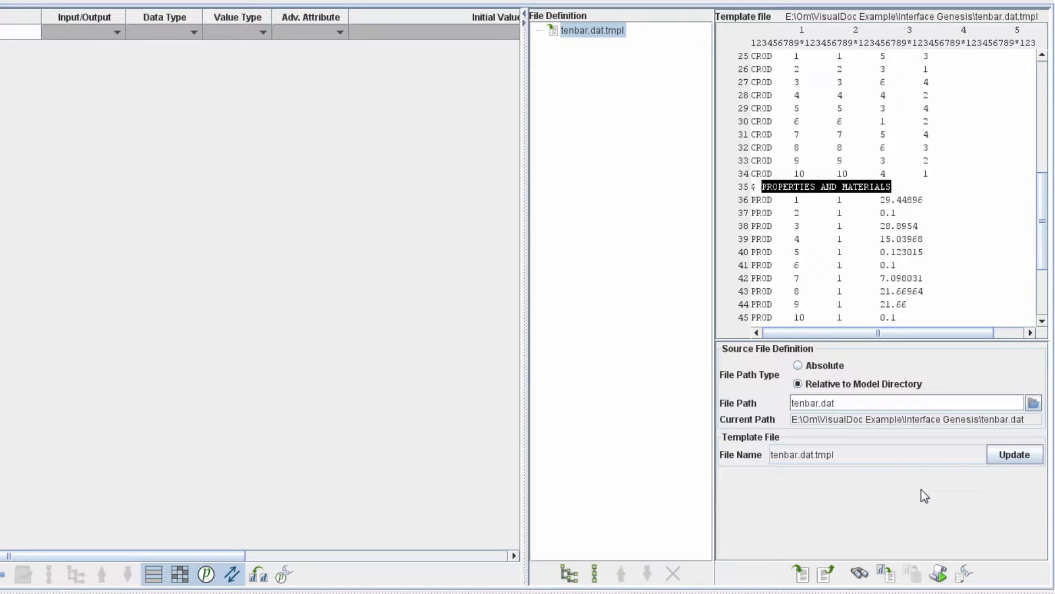
Step: Add a search named Properties for the heading, then pick value 29.44896 on line 36
{"action": "left_click", "coordinate": [860, 573]}
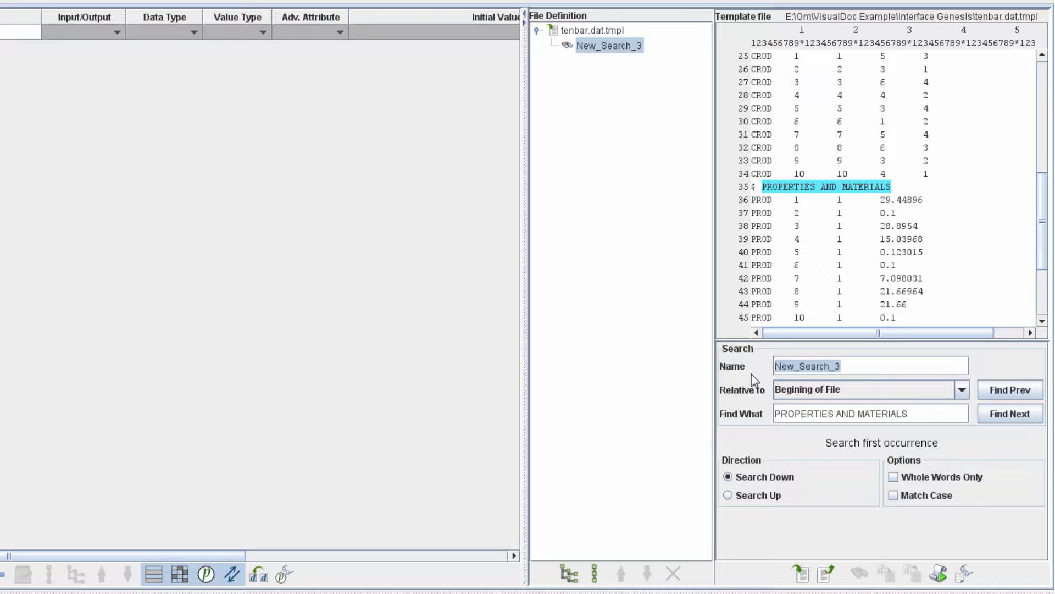
{"action": "key", "text": "BackSpace"}
{"action": "type", "text": "P"}
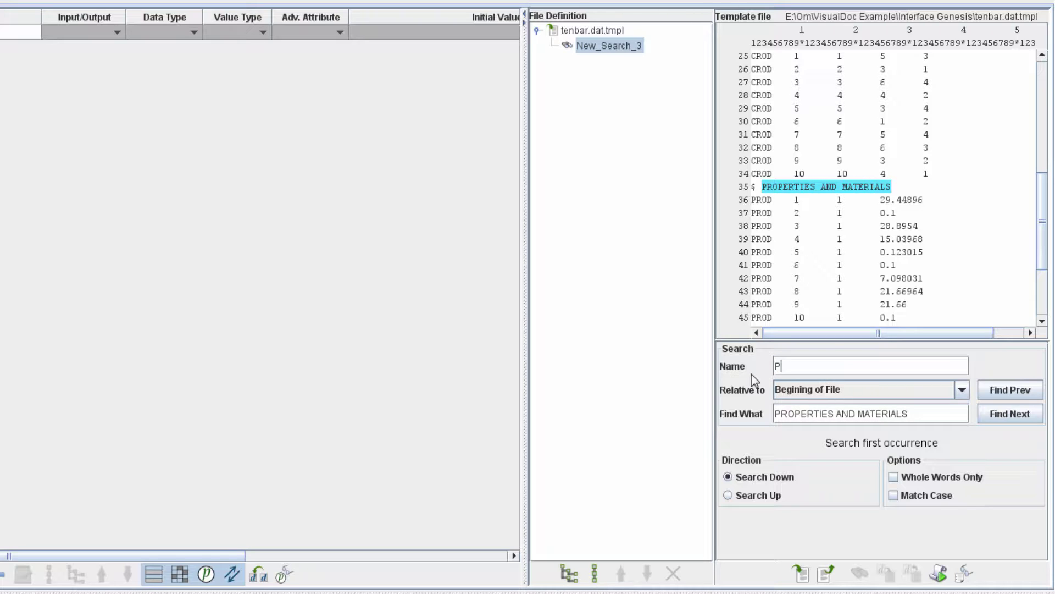
{"action": "type", "text": "roperties"}
{"action": "key", "text": "Return"}
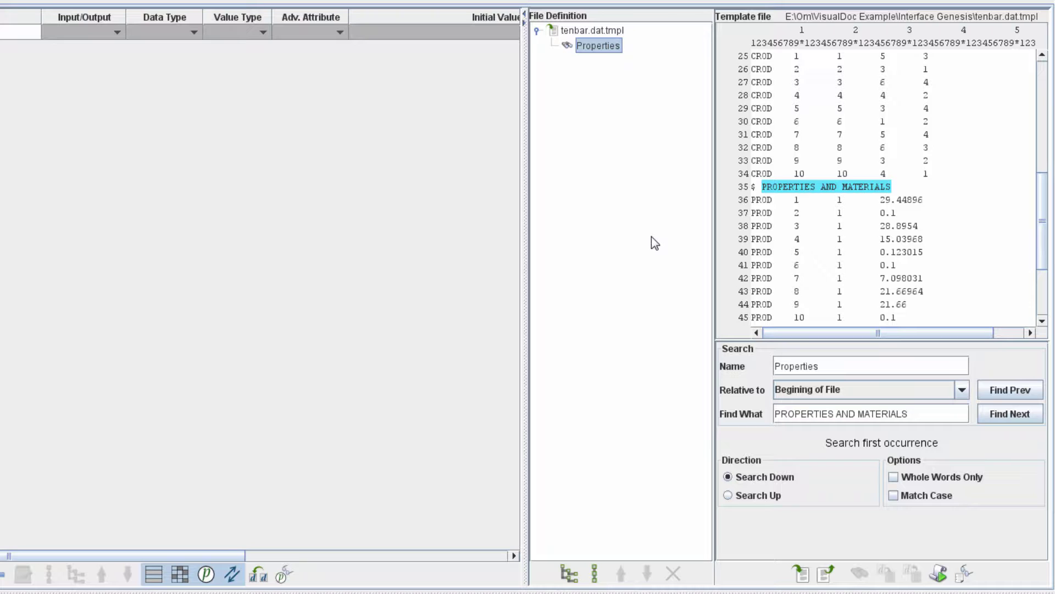
{"action": "double_click", "coordinate": [915, 204]}
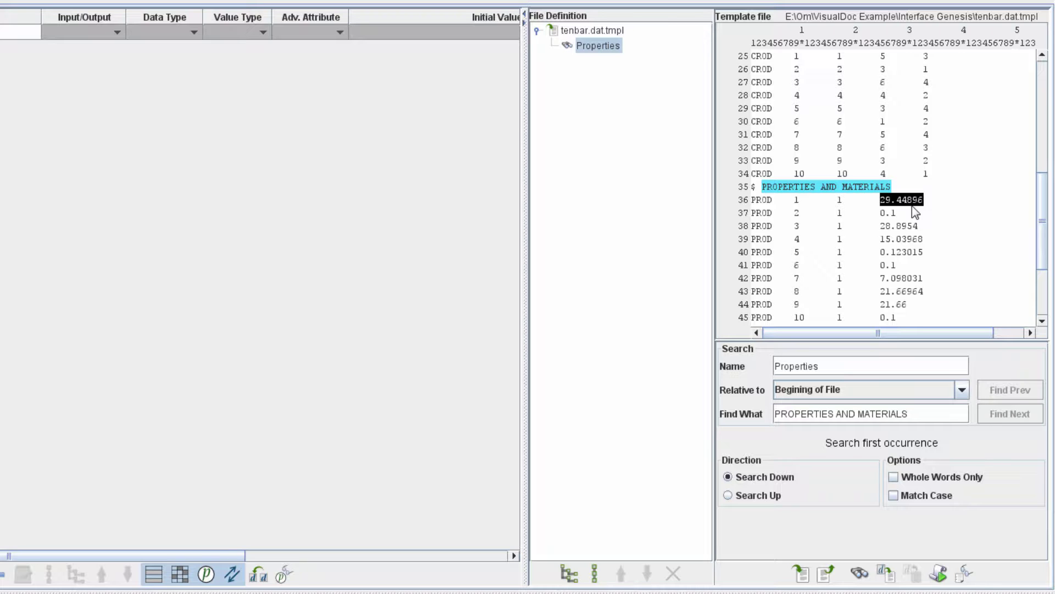
Step: Create the input variable area as a vector array of length 10
{"action": "left_click", "coordinate": [887, 574]}
{"action": "type", "text": "area"}
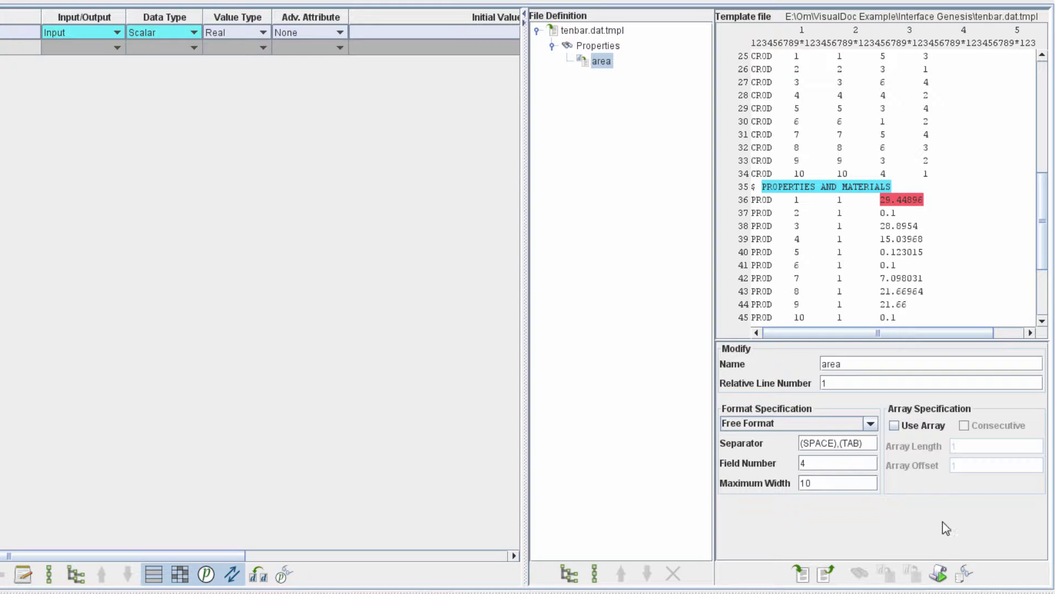
{"action": "left_click", "coordinate": [894, 428]}
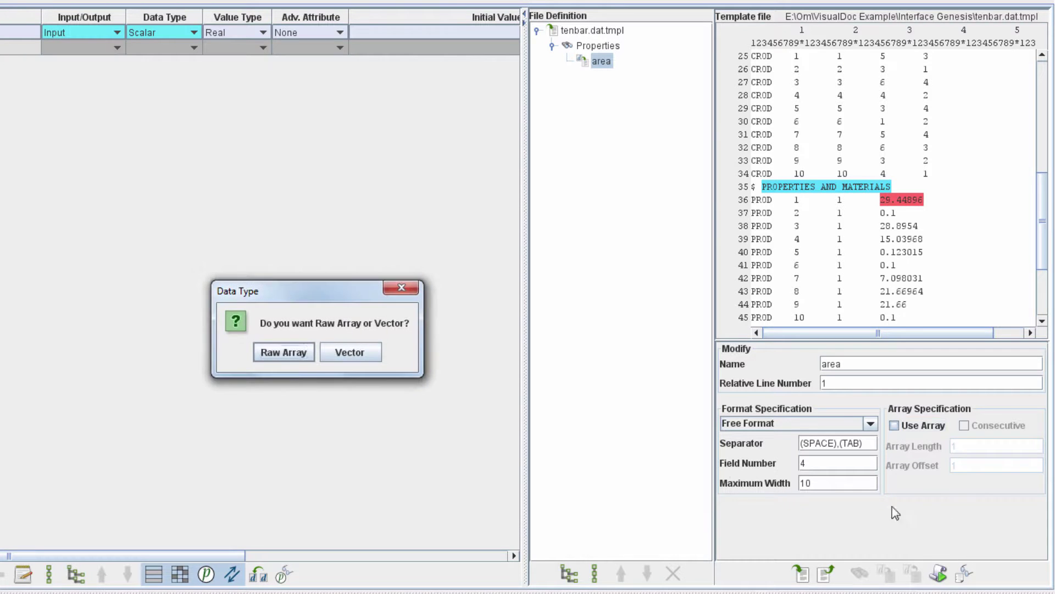
{"action": "left_click", "coordinate": [352, 352]}
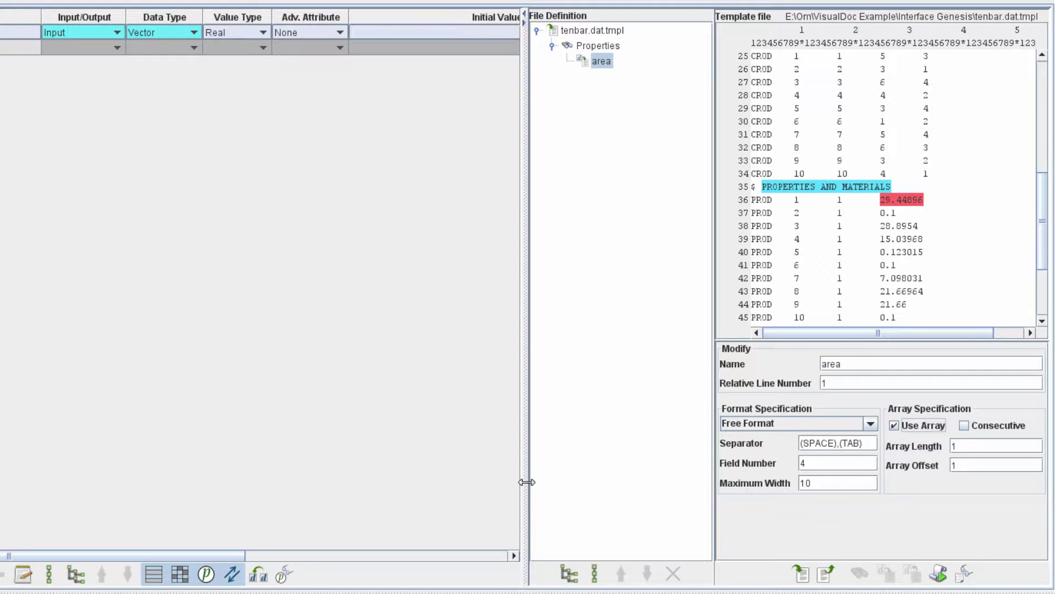
{"action": "left_click", "coordinate": [975, 446]}
{"action": "type", "text": "0"}
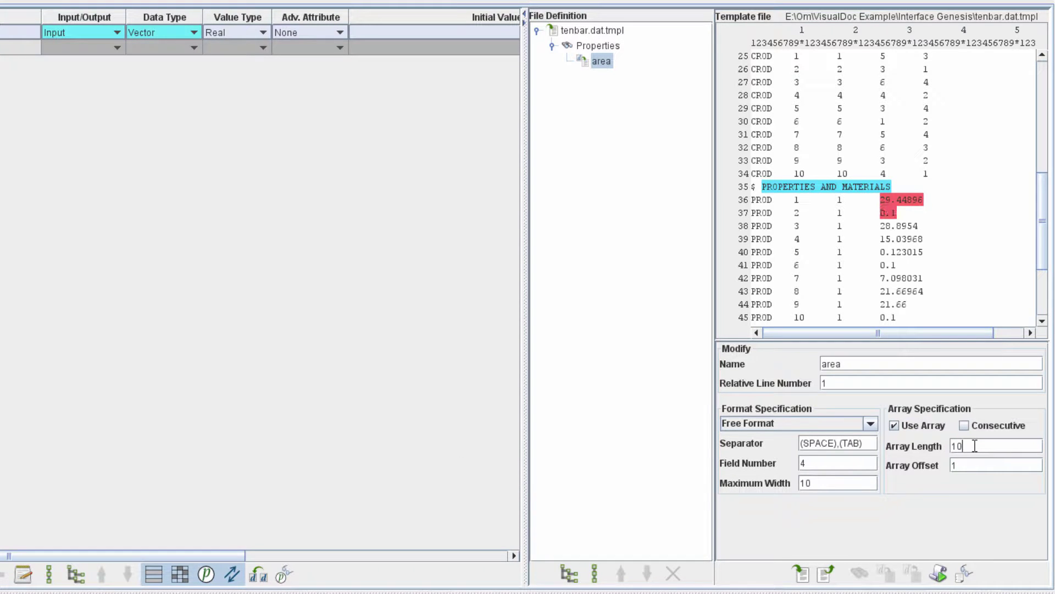
Step: Read area in Fixed Format with field length 8 and expand its ten elements
{"action": "scroll", "coordinate": [967, 231], "scroll_direction": "down", "scroll_amount": 1}
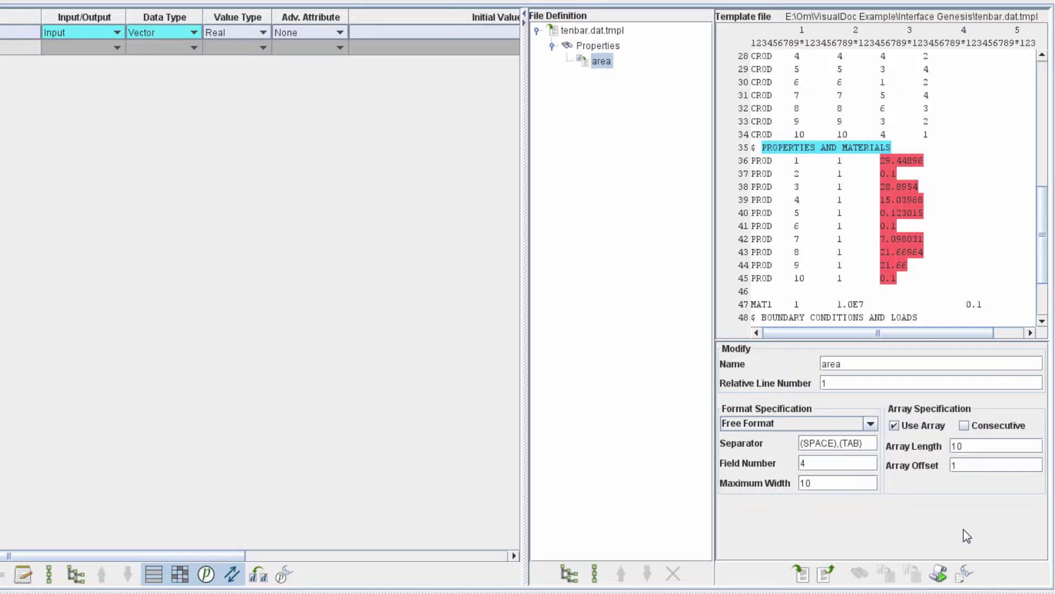
{"action": "left_click", "coordinate": [870, 425]}
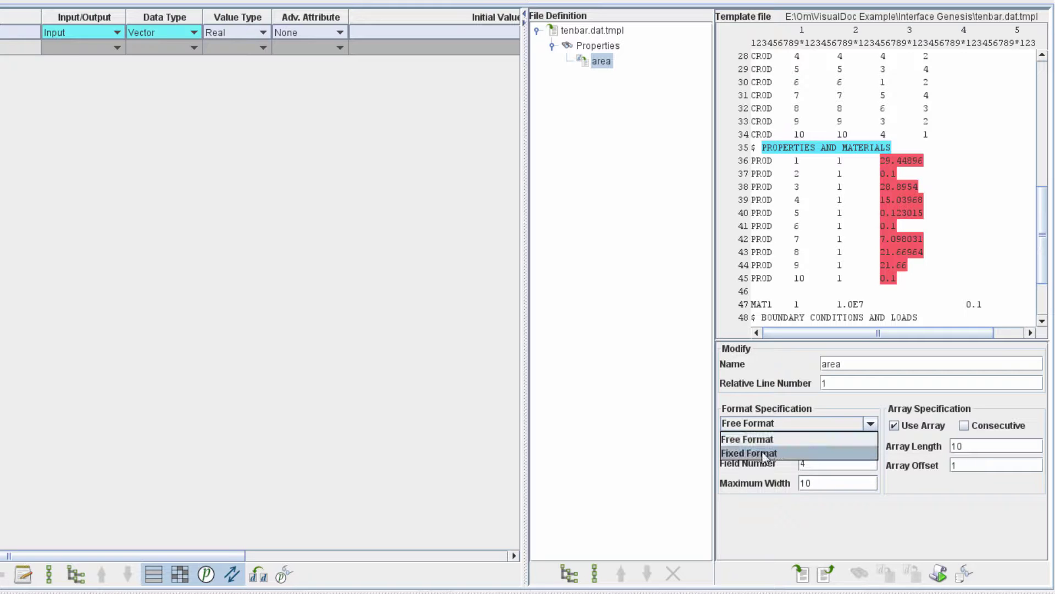
{"action": "left_click", "coordinate": [783, 452]}
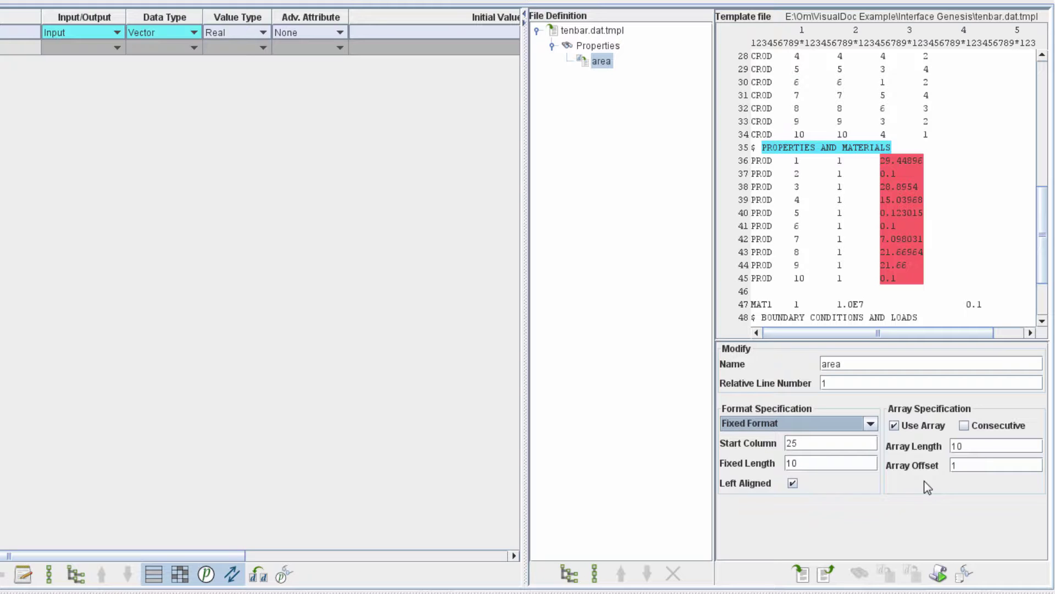
{"action": "left_click", "coordinate": [822, 461]}
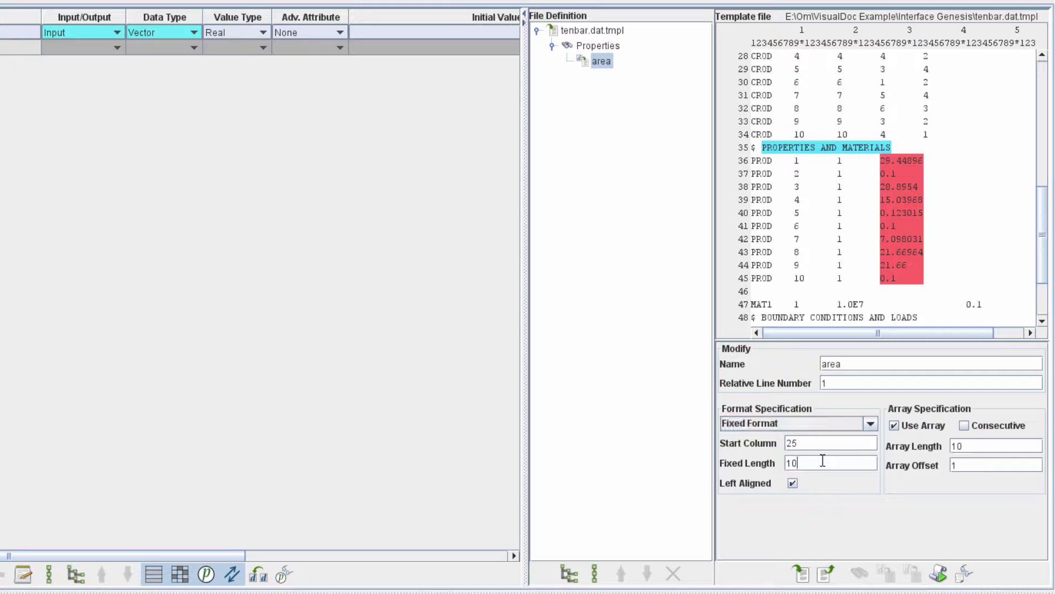
{"action": "key", "text": "BackSpace"}
{"action": "key", "text": "BackSpace"}
{"action": "type", "text": "8"}
{"action": "left_click", "coordinate": [20, 255]}
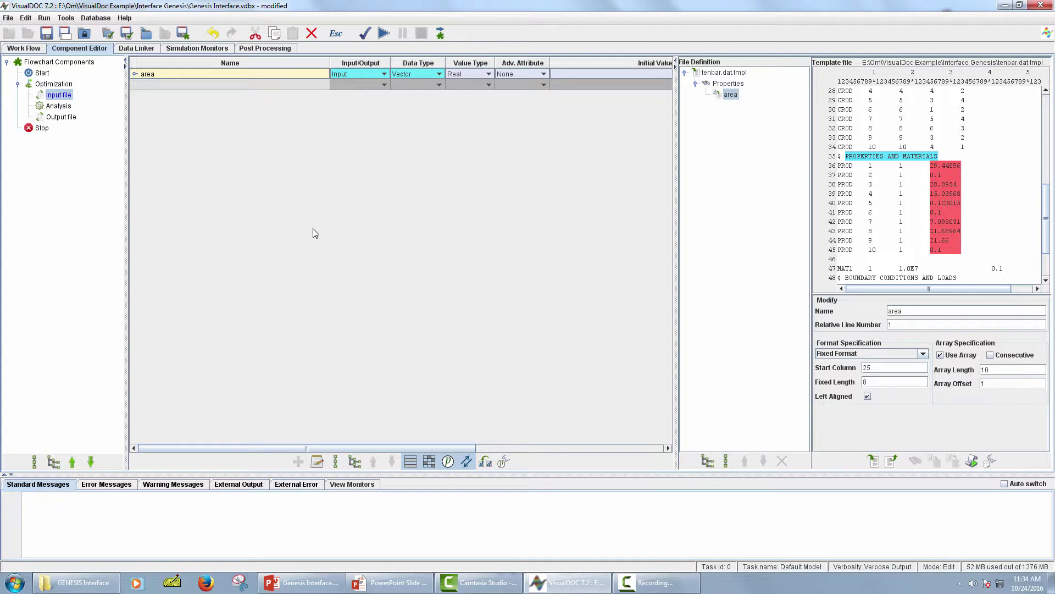
{"action": "left_click", "coordinate": [135, 75]}
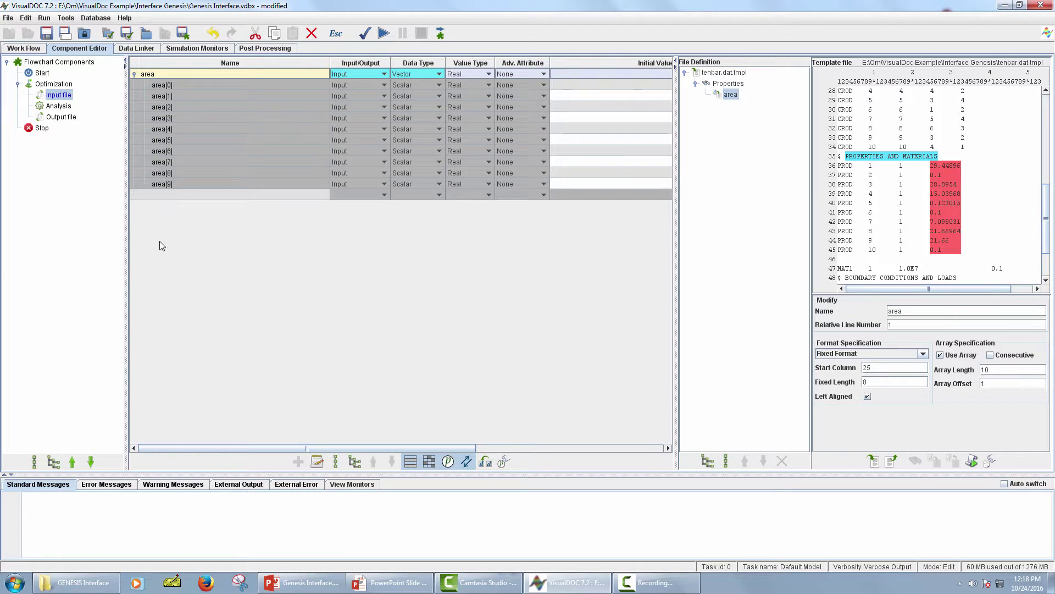
Step: Set Analysis to run C:\Program Files (x86)\vrand\genesis15.0\bin\genesis150.exe with an absolute path
{"action": "left_click", "coordinate": [58, 105]}
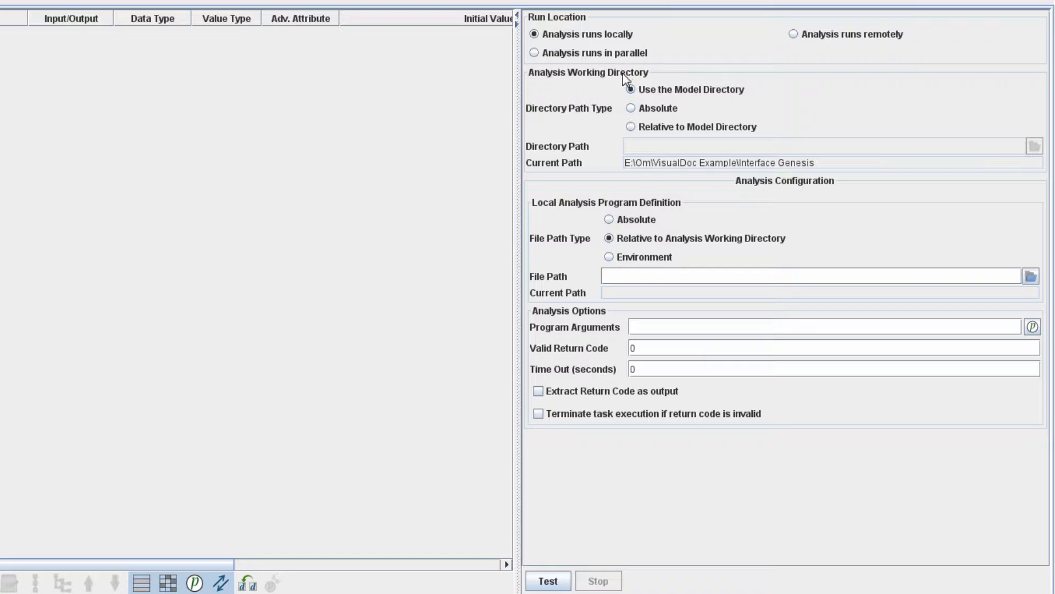
{"action": "left_click", "coordinate": [608, 221]}
{"action": "left_click", "coordinate": [1031, 278]}
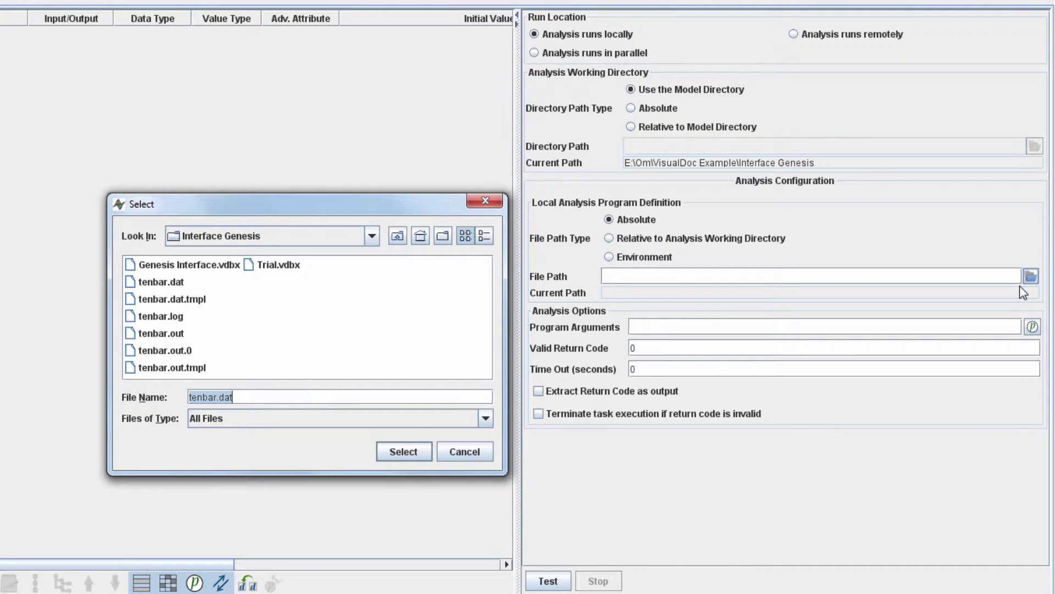
{"action": "left_click", "coordinate": [372, 236]}
{"action": "left_click", "coordinate": [302, 301]}
{"action": "double_click", "coordinate": [285, 317]}
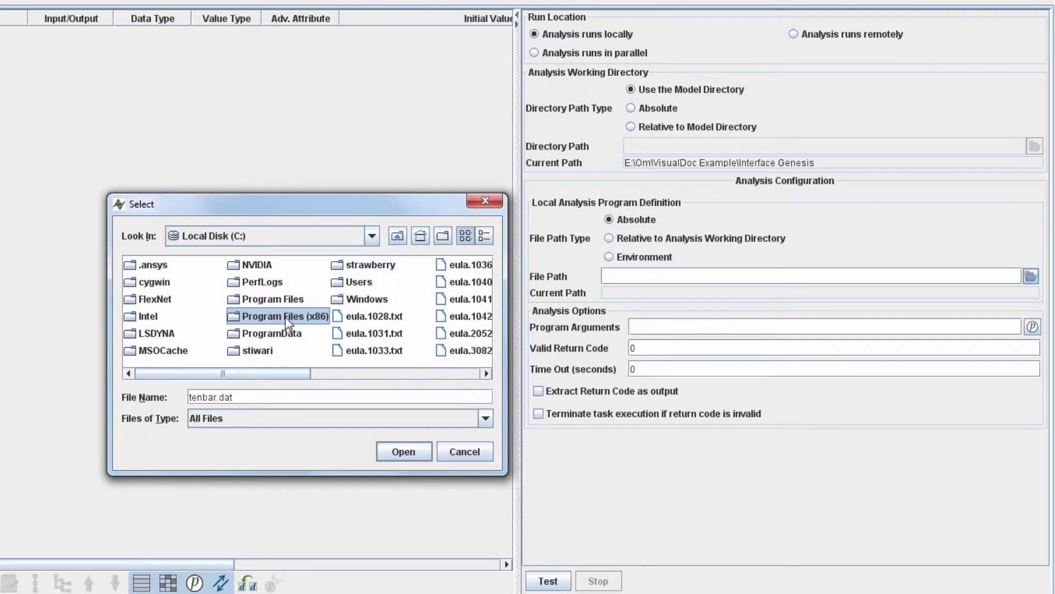
{"action": "left_click", "coordinate": [350, 314]}
{"action": "key", "text": "v"}
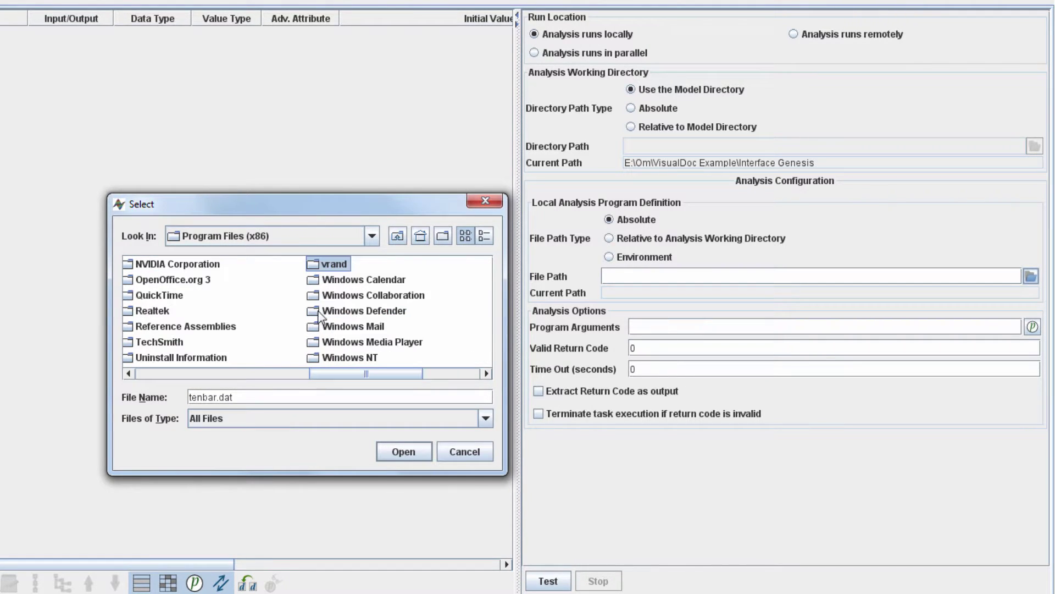
{"action": "double_click", "coordinate": [336, 267]}
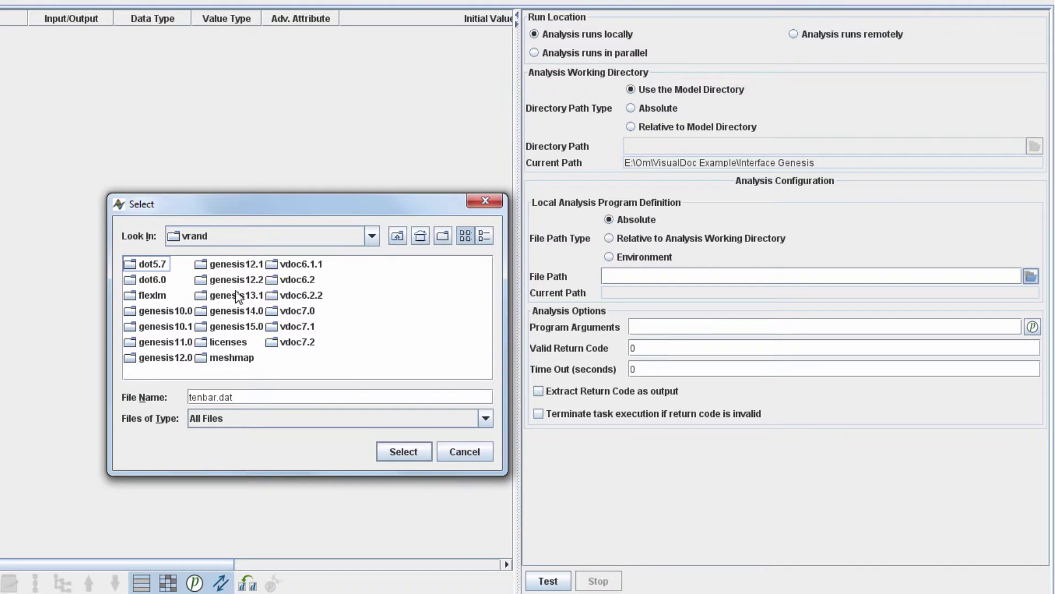
{"action": "double_click", "coordinate": [244, 327]}
{"action": "double_click", "coordinate": [141, 266]}
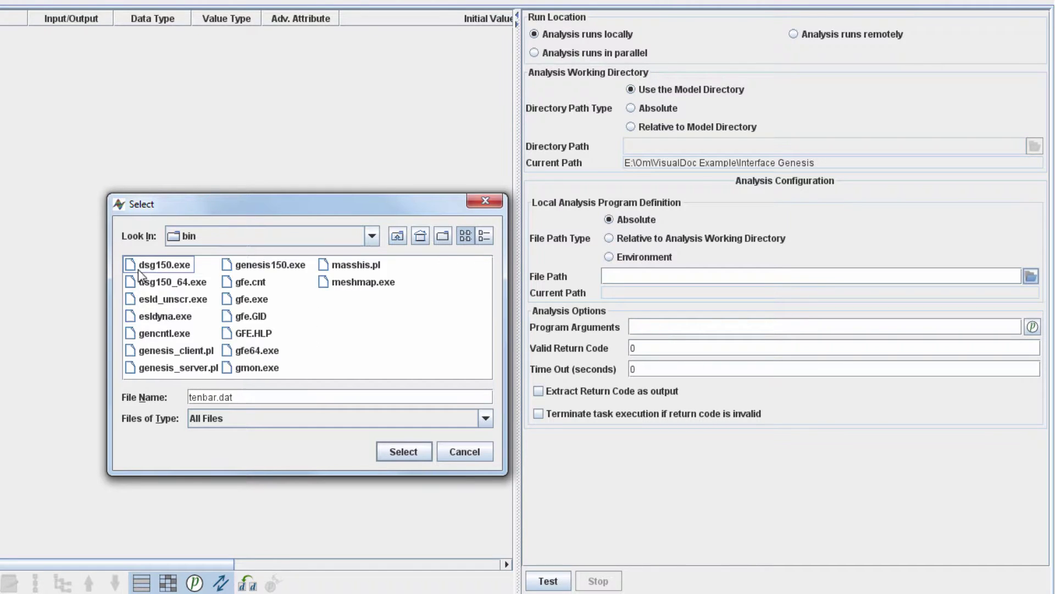
{"action": "left_click", "coordinate": [263, 268]}
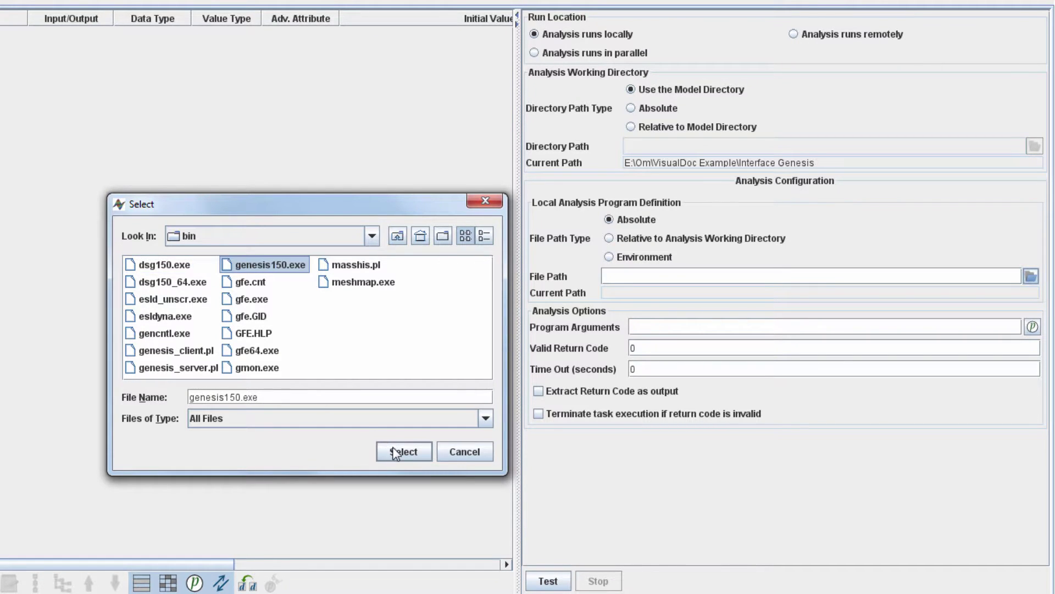
{"action": "left_click", "coordinate": [393, 452]}
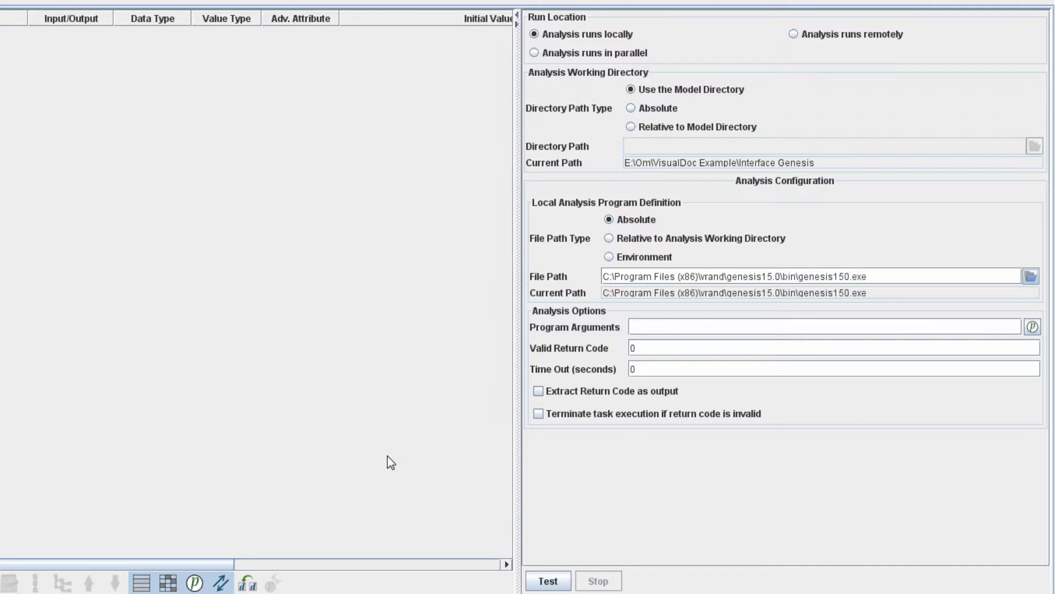
Step: Pass tenbar.dat as the program argument and test that the analysis runs
{"action": "key", "text": "Tab"}
{"action": "type", "text": "tenbar.dat"}
{"action": "left_click", "coordinate": [555, 583]}
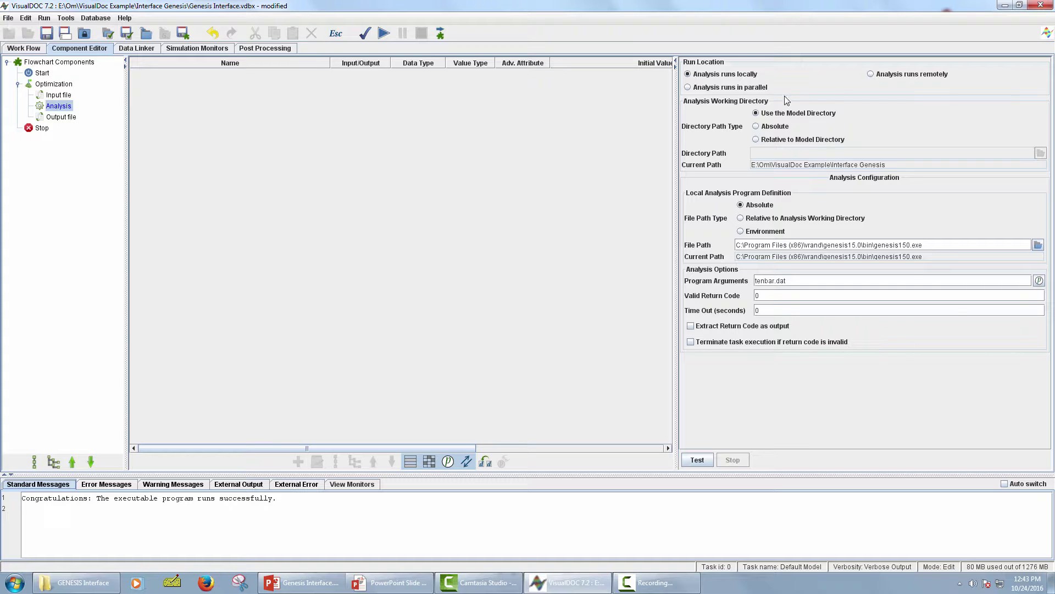
Step: Add tenbar.out as the Output file's source, creating the tenbar.out.tmpl template
{"action": "left_click", "coordinate": [61, 117]}
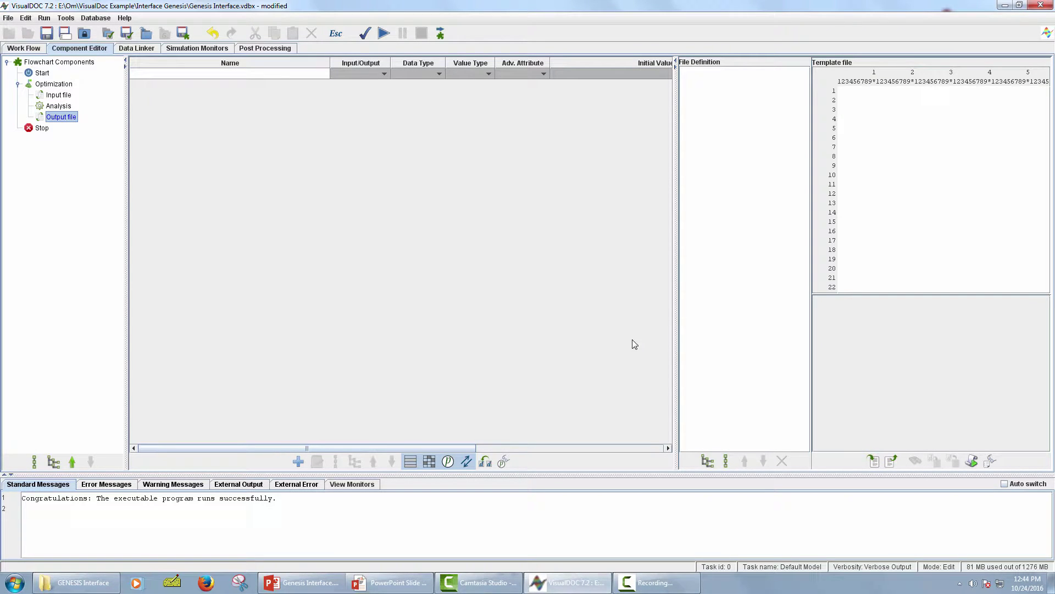
{"action": "left_click", "coordinate": [892, 463]}
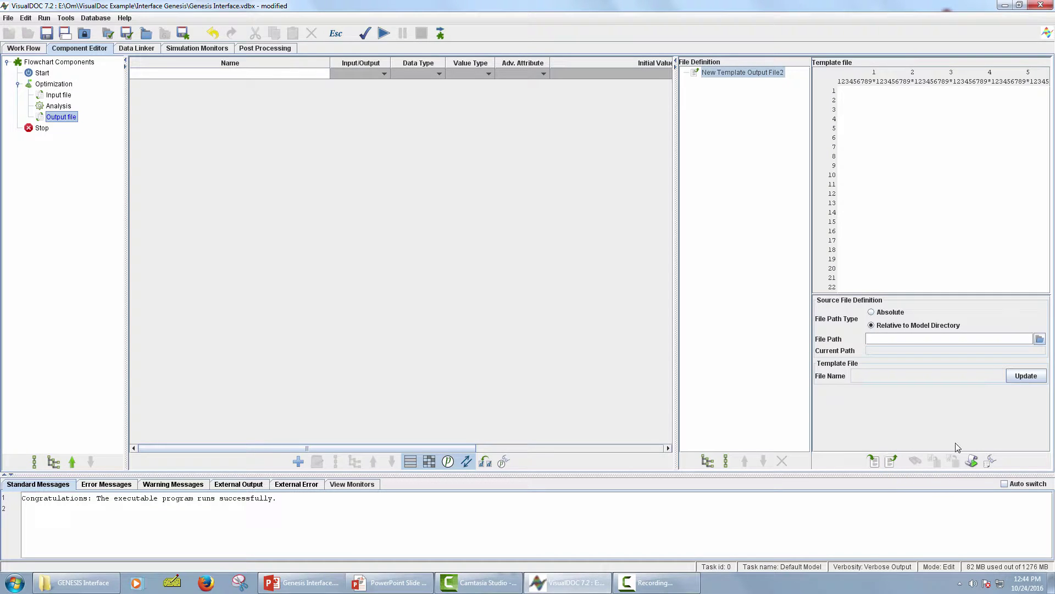
{"action": "left_click", "coordinate": [1039, 339]}
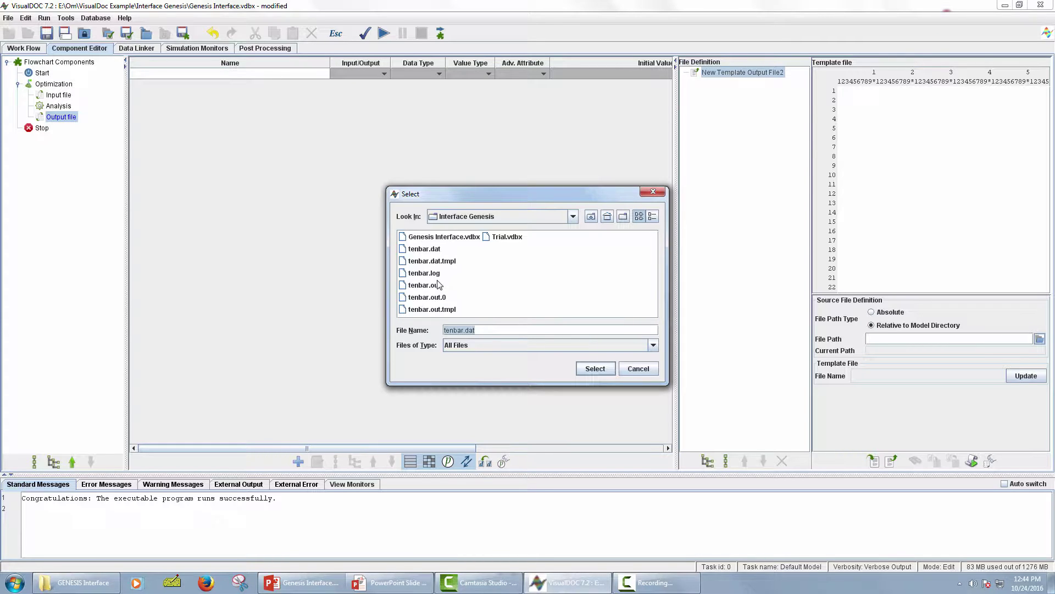
{"action": "left_click", "coordinate": [438, 285]}
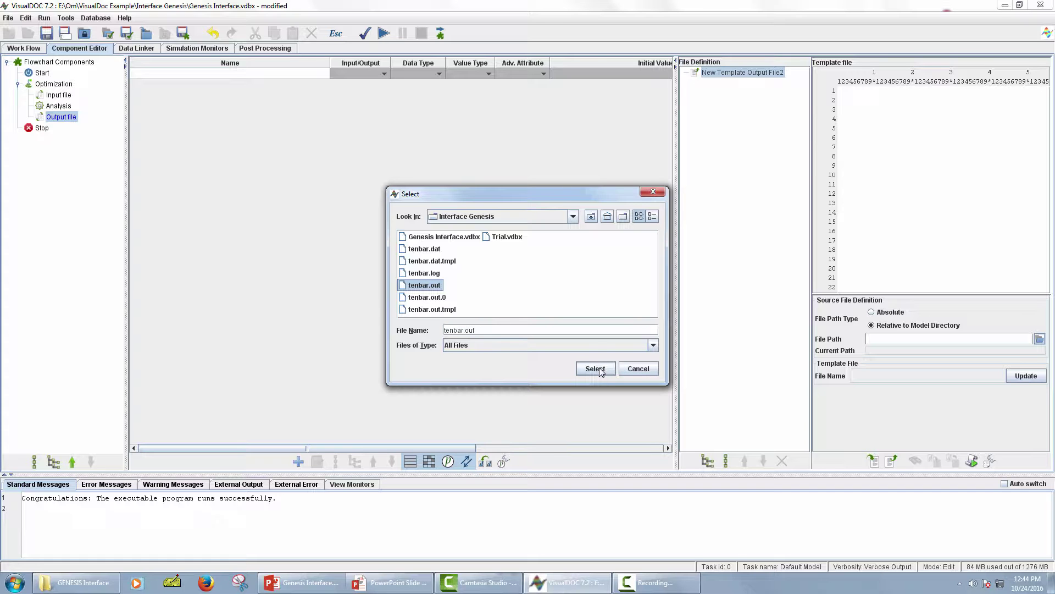
{"action": "left_click", "coordinate": [596, 368]}
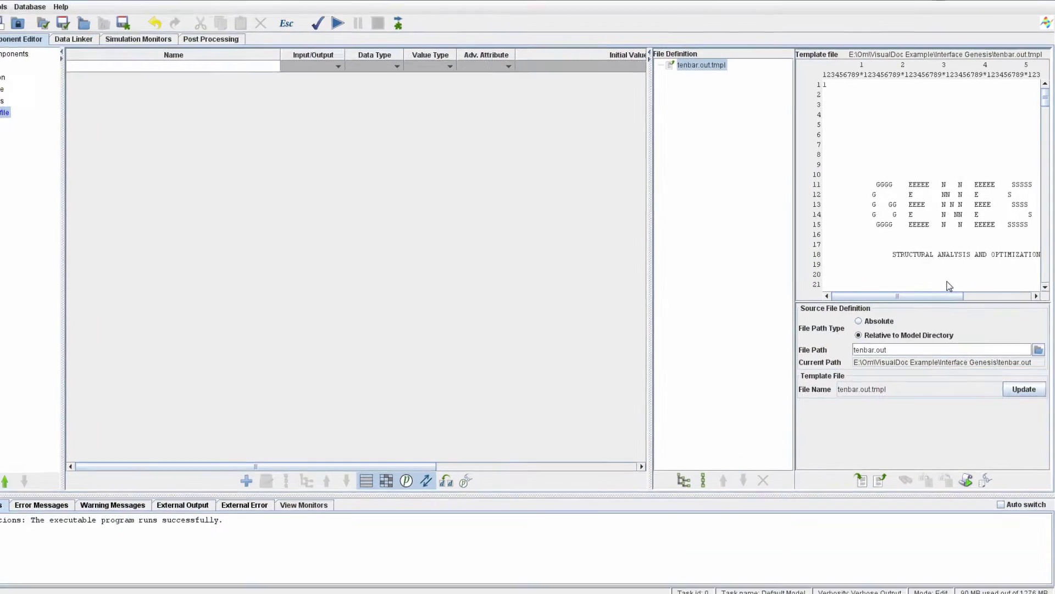
{"action": "scroll", "coordinate": [914, 316], "scroll_direction": "down", "scroll_amount": 20}
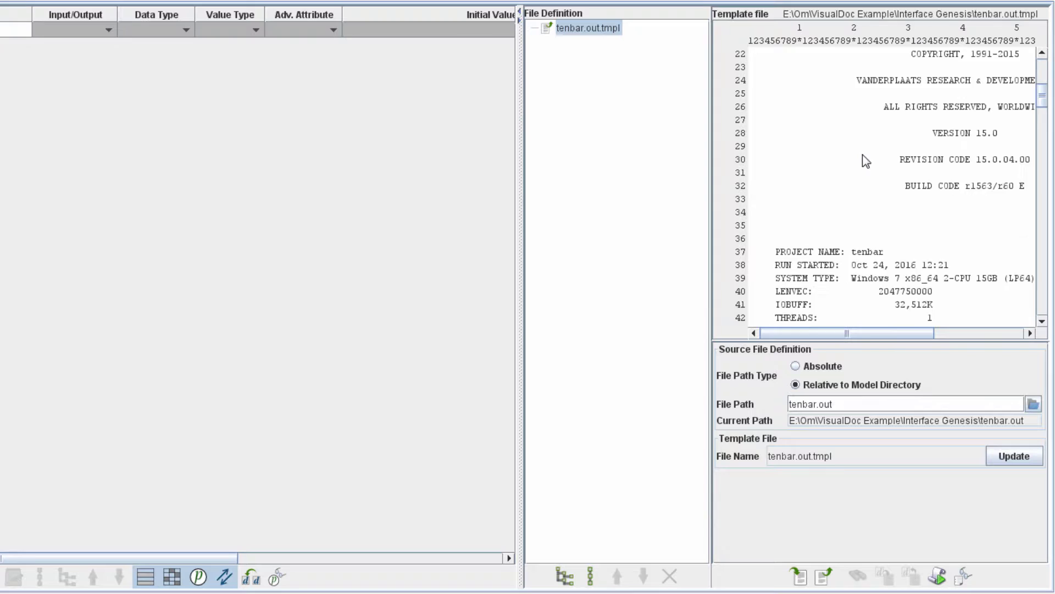
{"action": "scroll", "coordinate": [860, 162], "scroll_direction": "up", "scroll_amount": 9}
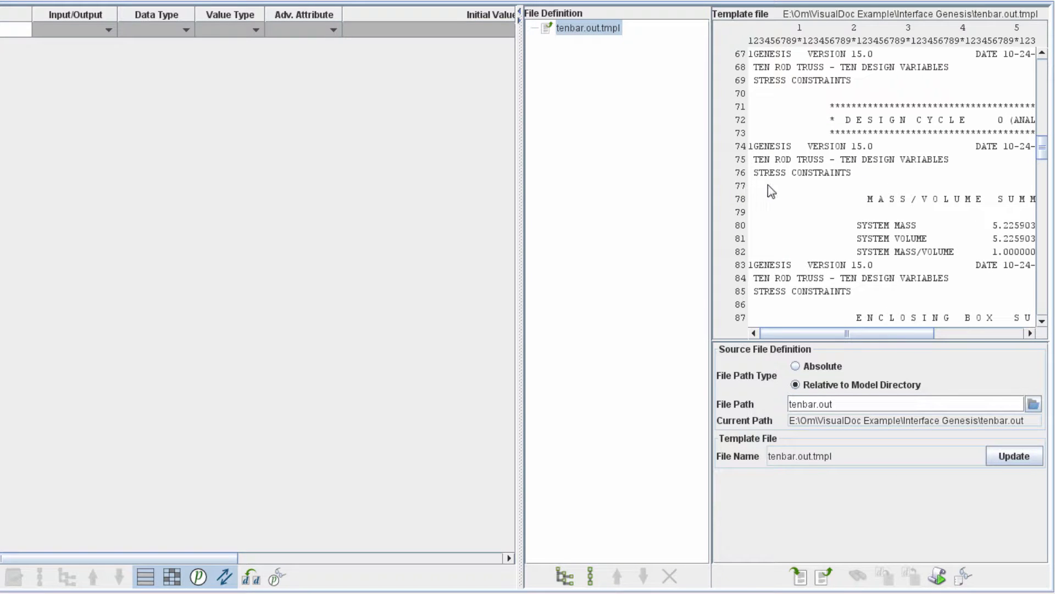
Step: Add a search named mass for the M A S S text on line 78
{"action": "left_click", "coordinate": [878, 204]}
{"action": "left_click_drag", "start_coordinate": [867, 200], "coordinate": [909, 205]}
{"action": "scroll", "coordinate": [908, 203], "scroll_direction": "down", "scroll_amount": 1}
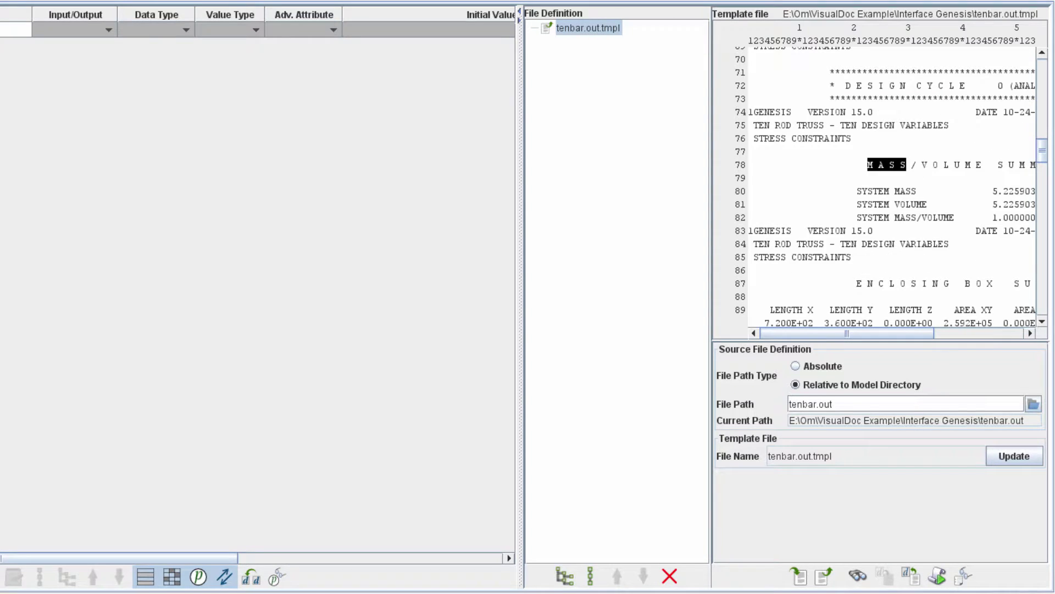
{"action": "left_click", "coordinate": [858, 577]}
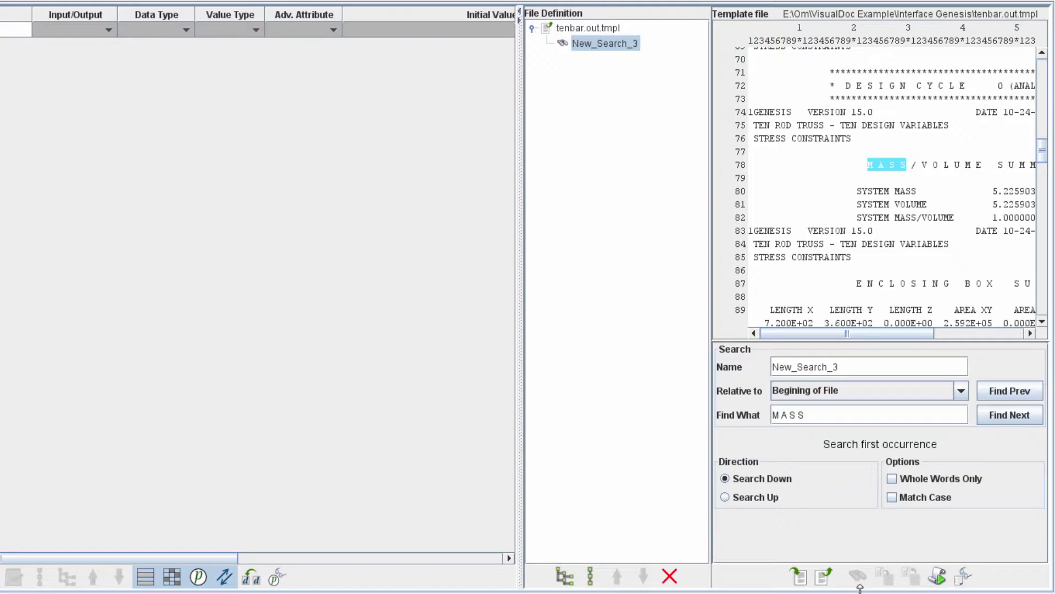
{"action": "left_click_drag", "start_coordinate": [852, 366], "coordinate": [754, 361]}
{"action": "key", "text": "BackSpace"}
{"action": "type", "text": "mass"}
{"action": "key", "text": "Return"}
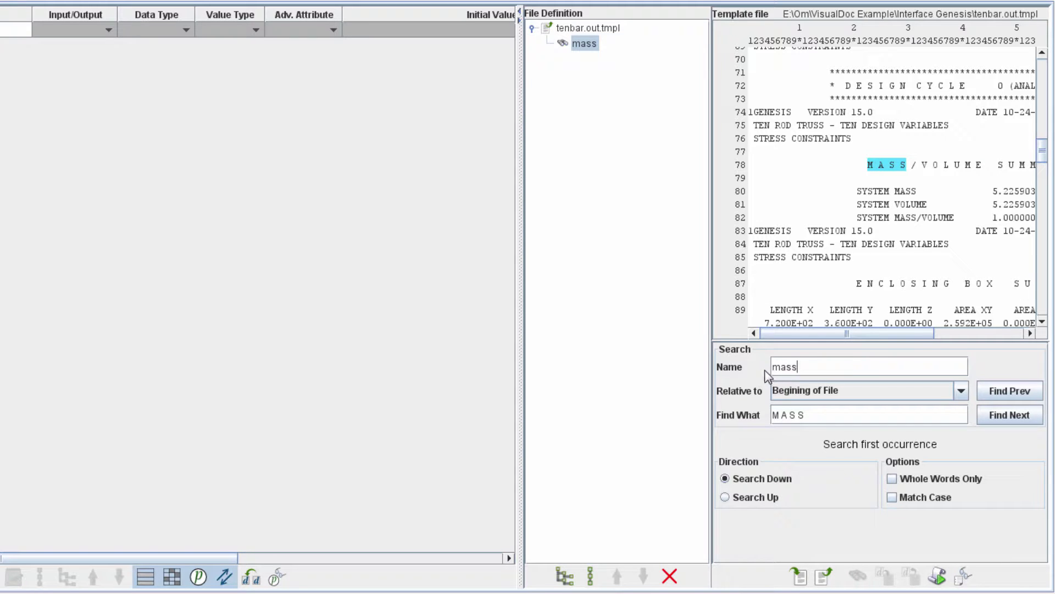
{"action": "left_click", "coordinate": [585, 44]}
Step: Extract the system mass value 5.225903E+03 as an output variable
{"action": "left_click_drag", "start_coordinate": [912, 334], "coordinate": [980, 335]}
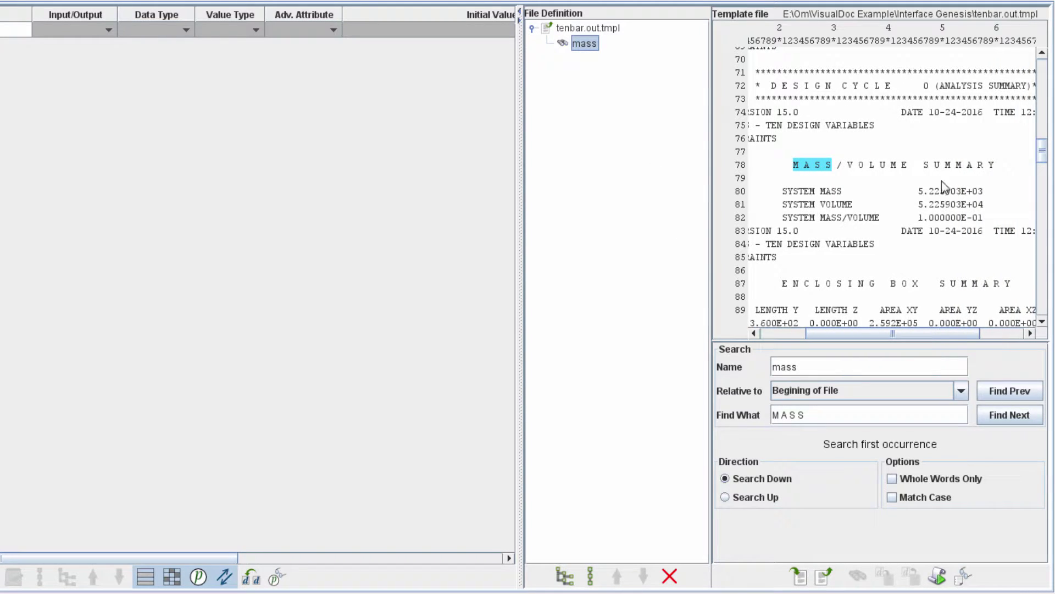
{"action": "left_click_drag", "start_coordinate": [919, 192], "coordinate": [984, 192]}
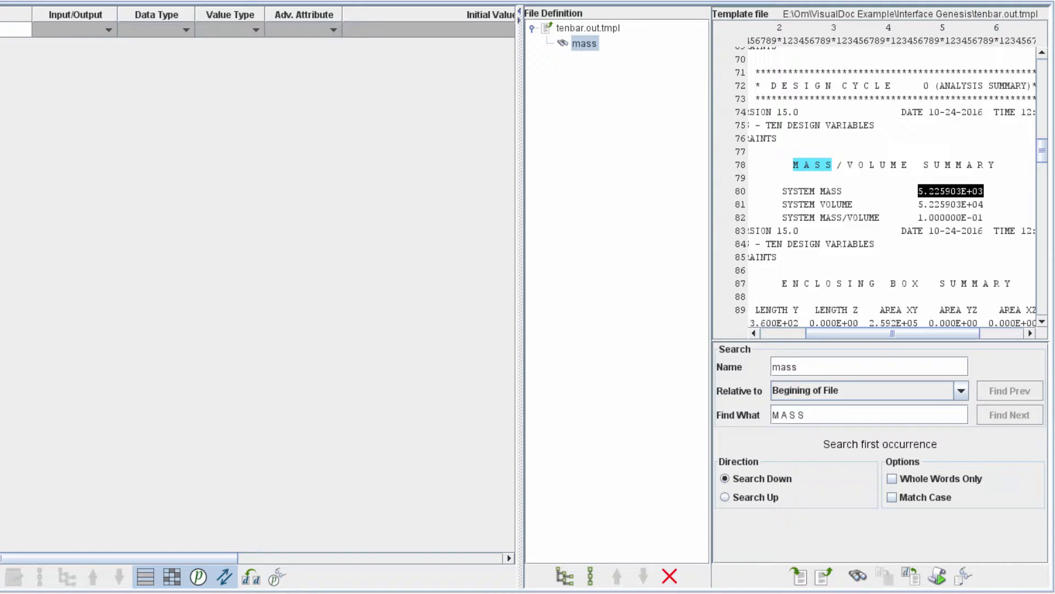
{"action": "left_click", "coordinate": [908, 577]}
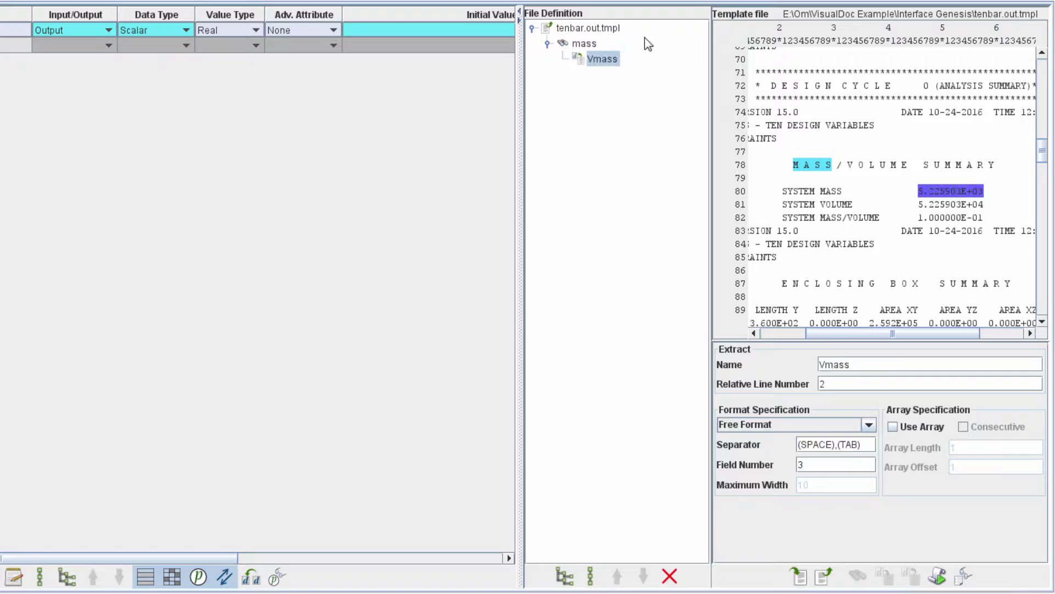
Step: Select the STRESSES IN ROD ELEMENT heading on line 206 of the output template
{"action": "left_click", "coordinate": [609, 29]}
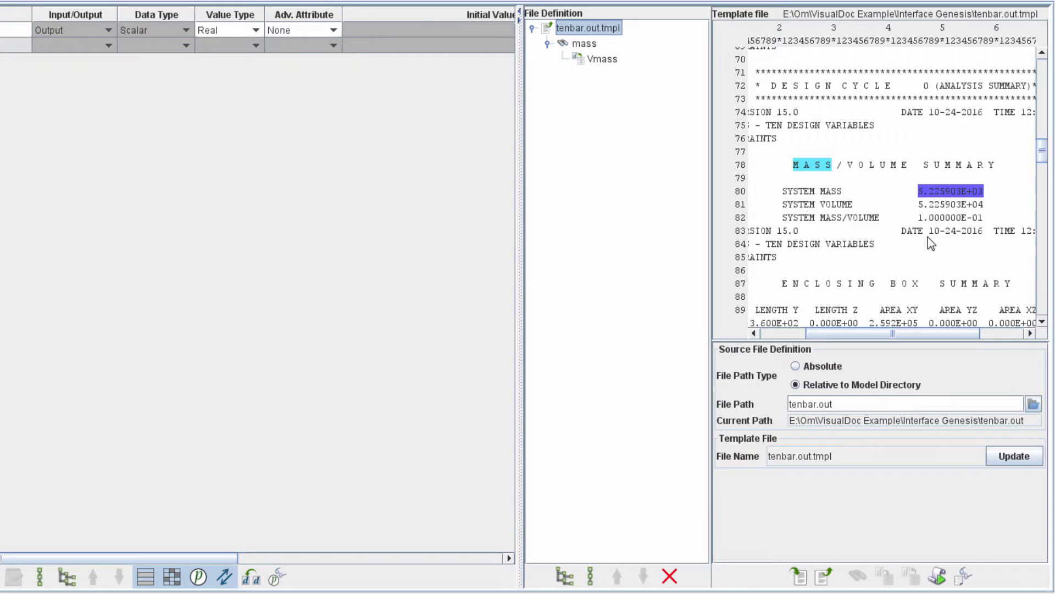
{"action": "scroll", "coordinate": [928, 245], "scroll_direction": "down", "scroll_amount": 11}
{"action": "scroll", "coordinate": [924, 244], "scroll_direction": "down", "scroll_amount": 1}
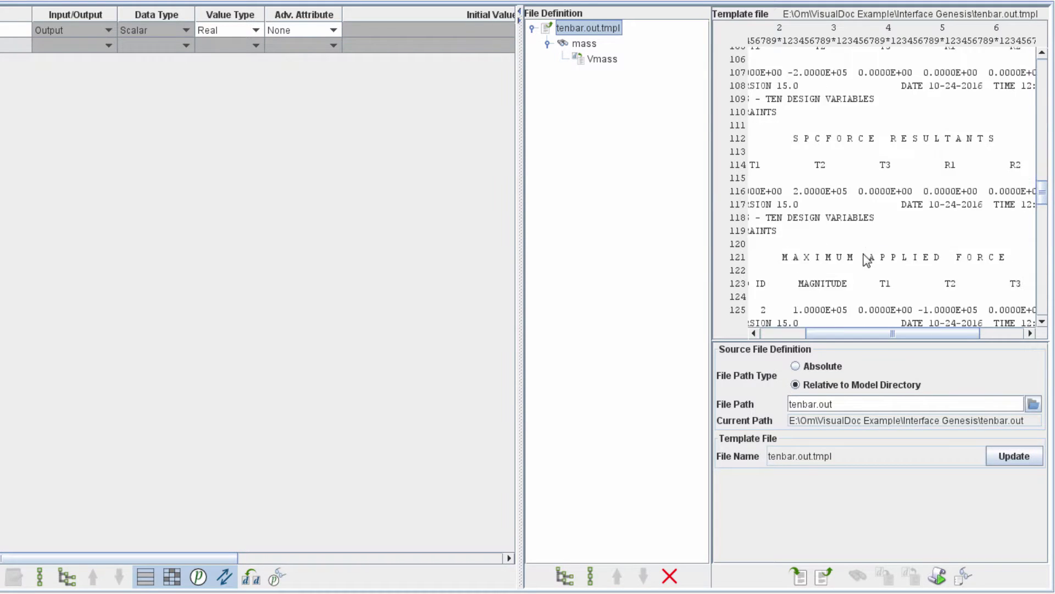
{"action": "scroll", "coordinate": [868, 261], "scroll_direction": "down", "scroll_amount": 5}
{"action": "scroll", "coordinate": [882, 283], "scroll_direction": "down", "scroll_amount": 20}
{"action": "left_click_drag", "start_coordinate": [791, 123], "coordinate": [861, 124]}
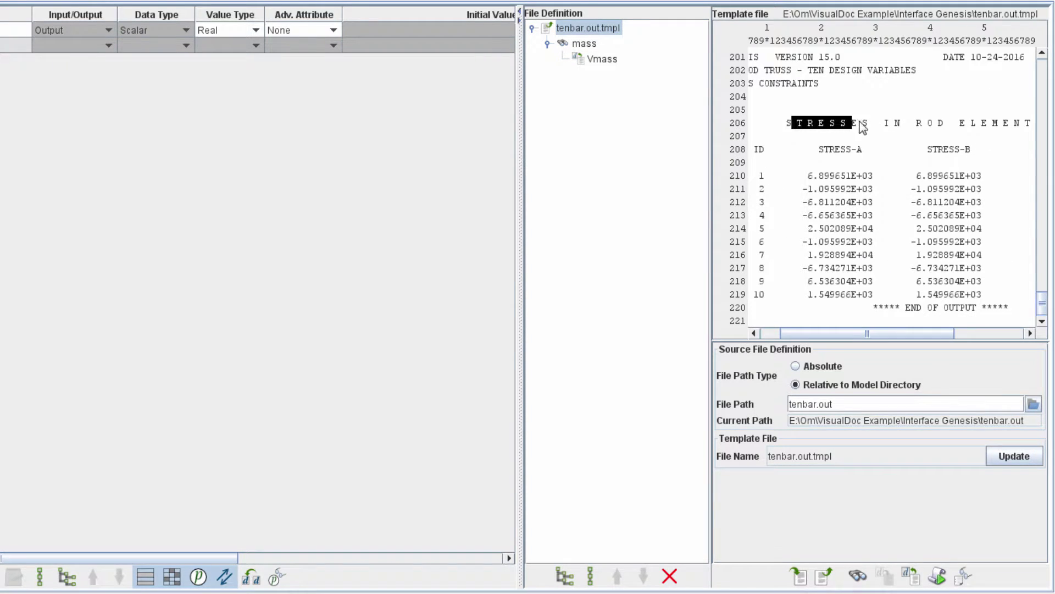
{"action": "left_click_drag", "start_coordinate": [787, 123], "coordinate": [874, 131]}
Step: Create a search for the stress heading and name it Stresses
{"action": "left_click", "coordinate": [858, 576]}
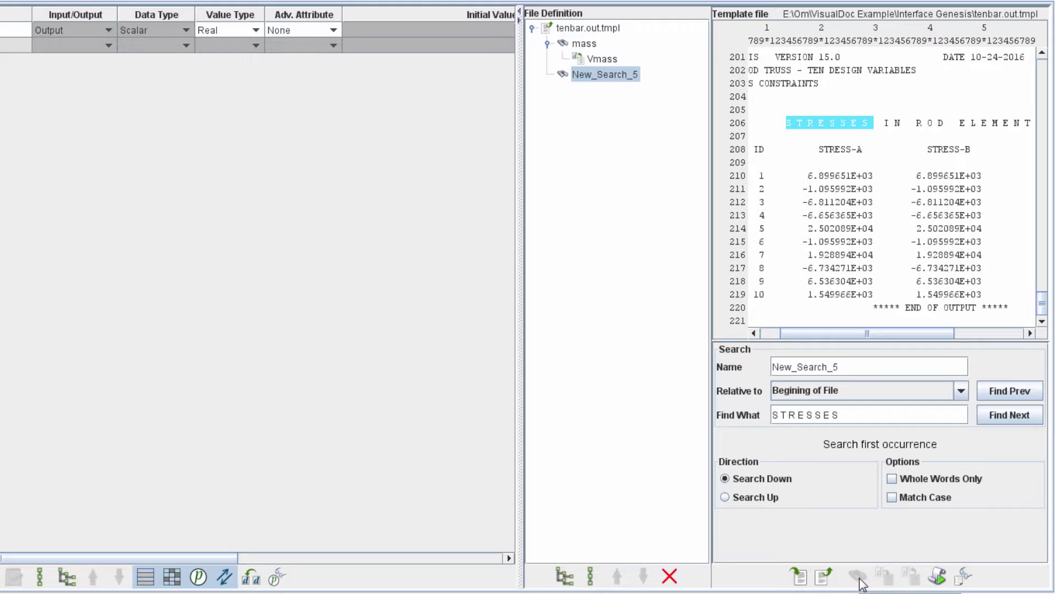
{"action": "double_click", "coordinate": [844, 367]}
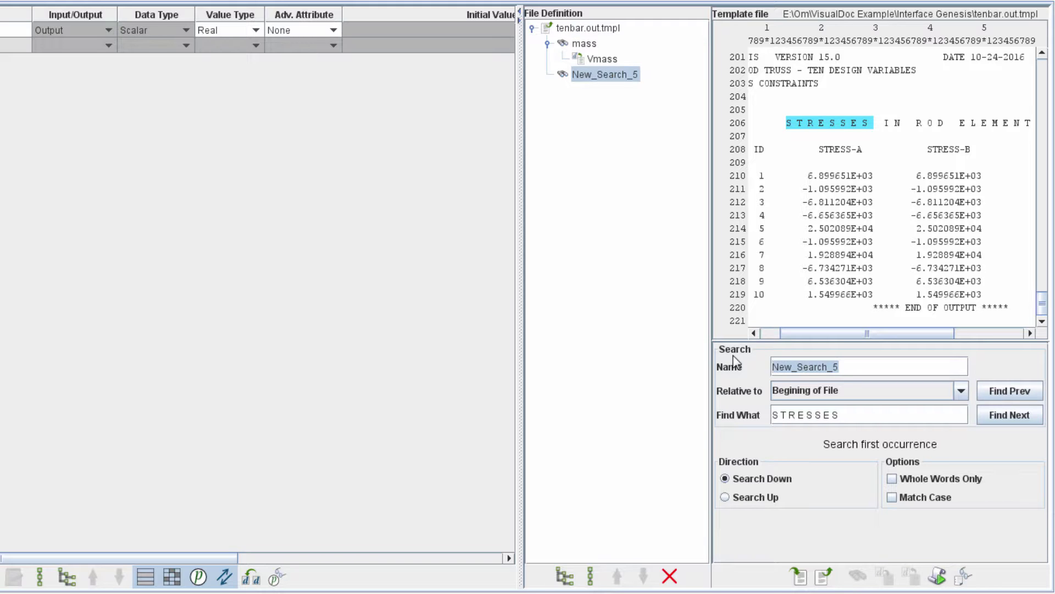
{"action": "key", "text": "BackSpace"}
{"action": "type", "text": "Stresses"}
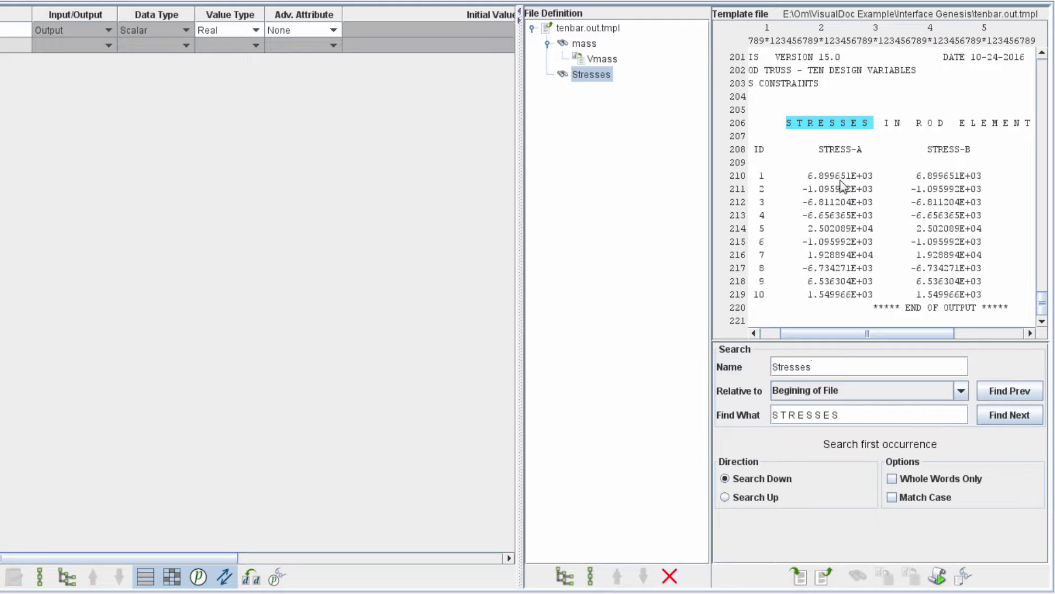
Step: Extract the first STRESS-A value on line 210 as vector output vstress with array length 10
{"action": "left_click_drag", "start_coordinate": [806, 175], "coordinate": [874, 176]}
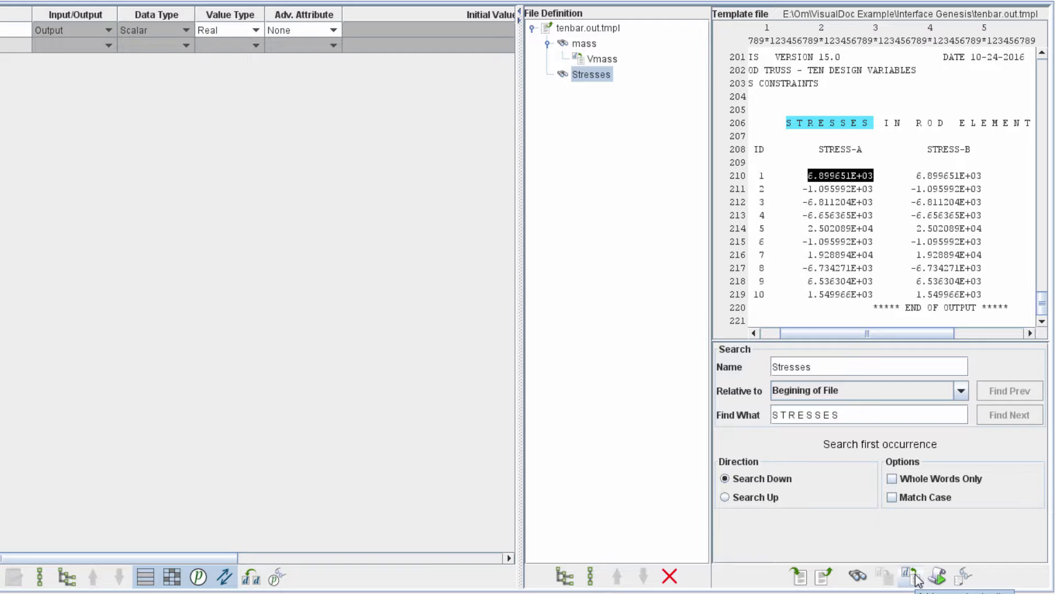
{"action": "left_click", "coordinate": [912, 576]}
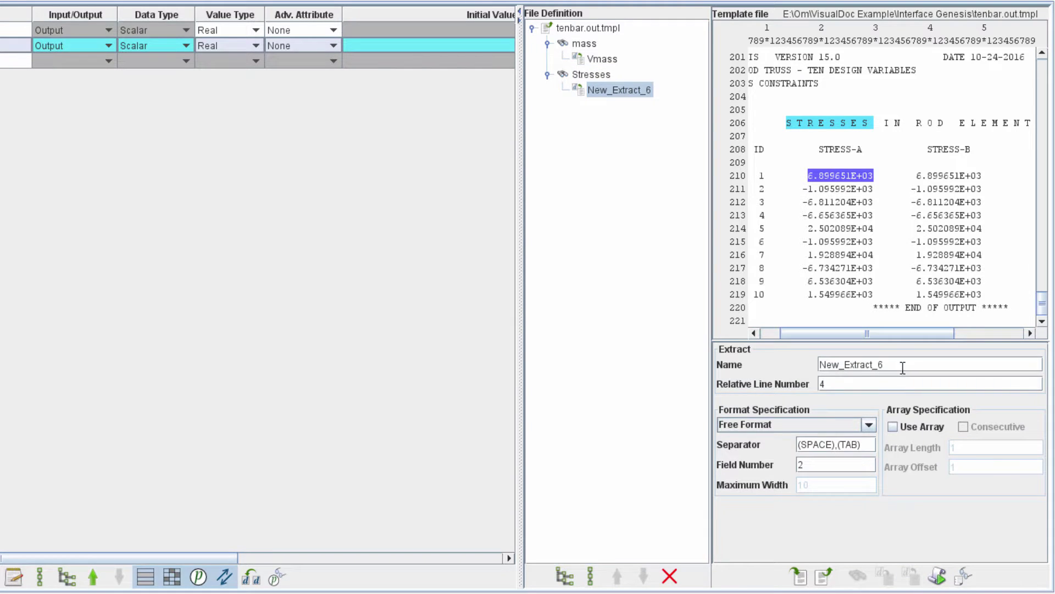
{"action": "left_click_drag", "start_coordinate": [903, 367], "coordinate": [793, 360]}
{"action": "type", "text": "v"}
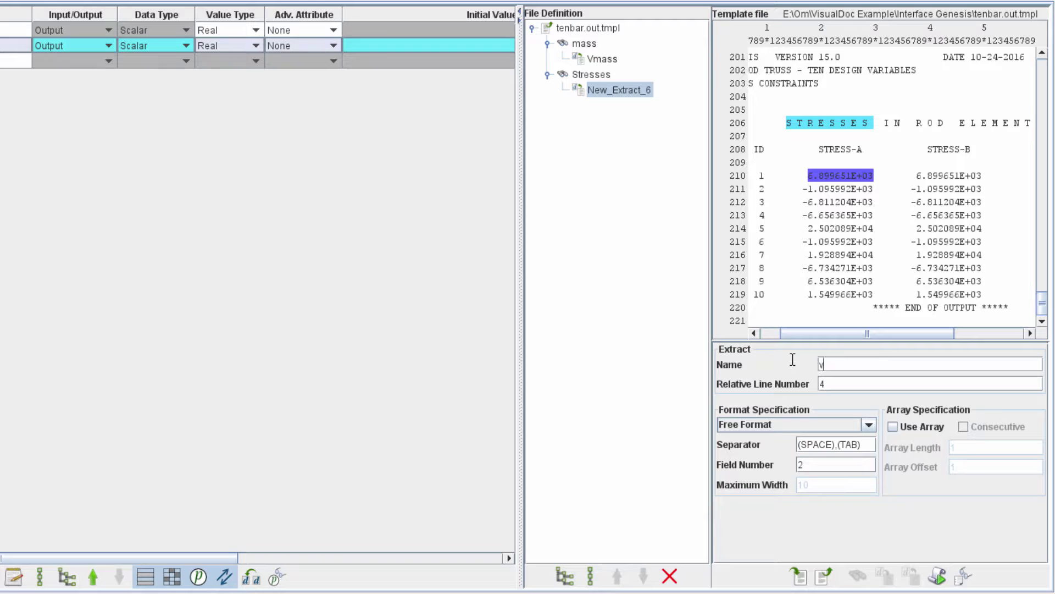
{"action": "type", "text": "stress"}
{"action": "key", "text": "Return"}
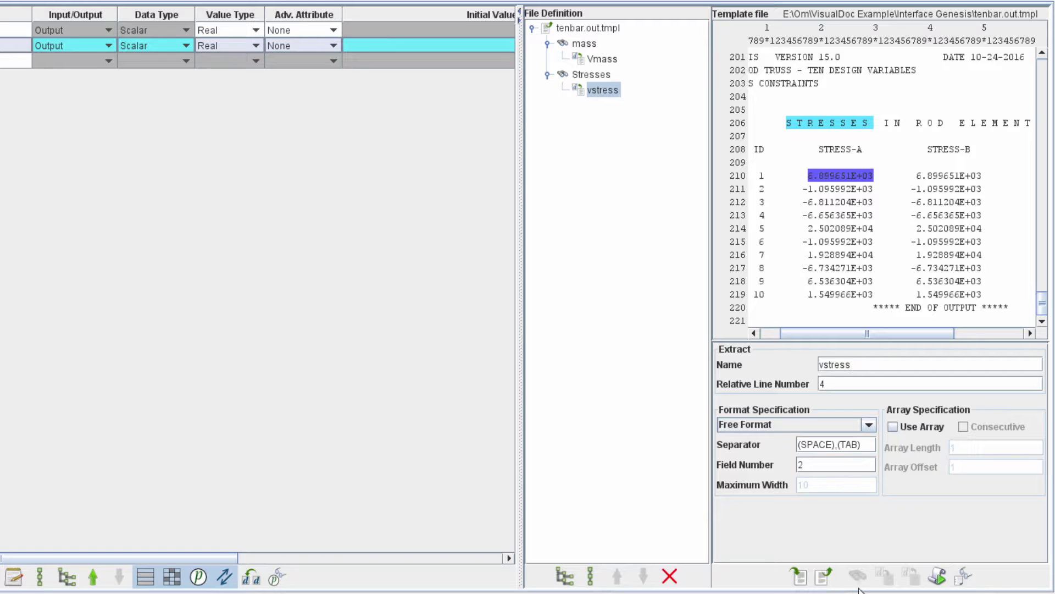
{"action": "left_click", "coordinate": [895, 432]}
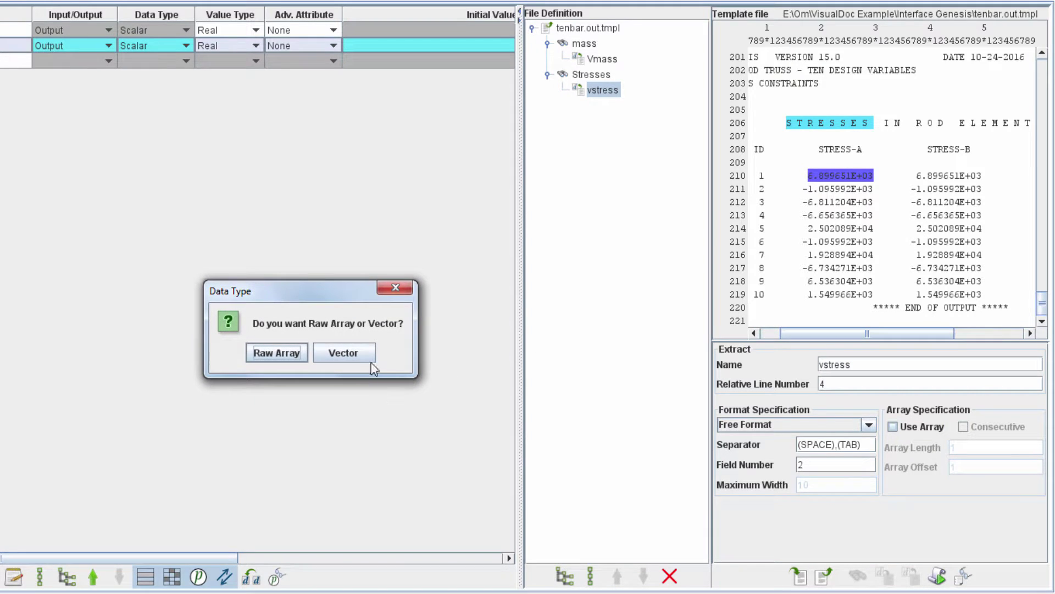
{"action": "left_click", "coordinate": [346, 354]}
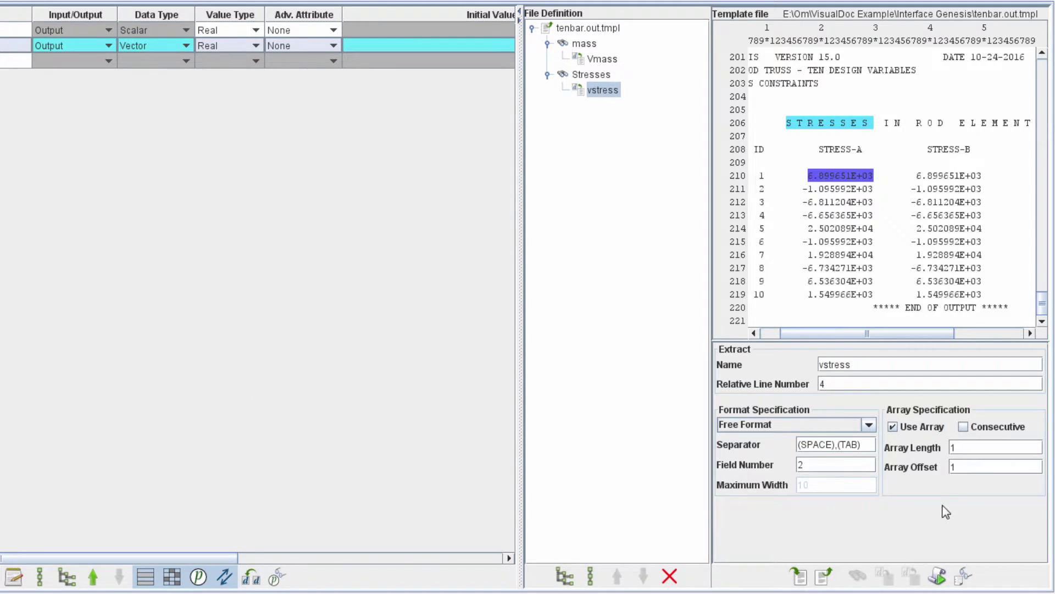
{"action": "left_click", "coordinate": [964, 448]}
{"action": "type", "text": "0"}
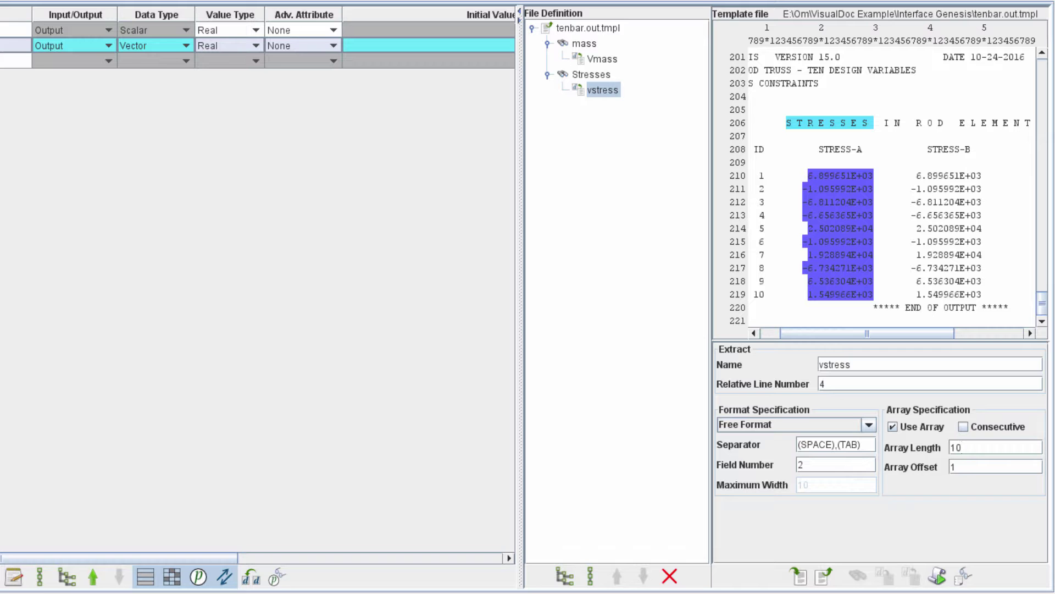
Step: In tenbar.out.tmpl, add a search named Max displacement on the MAXIMUM DISPLACEMENT heading
{"action": "left_click", "coordinate": [588, 28]}
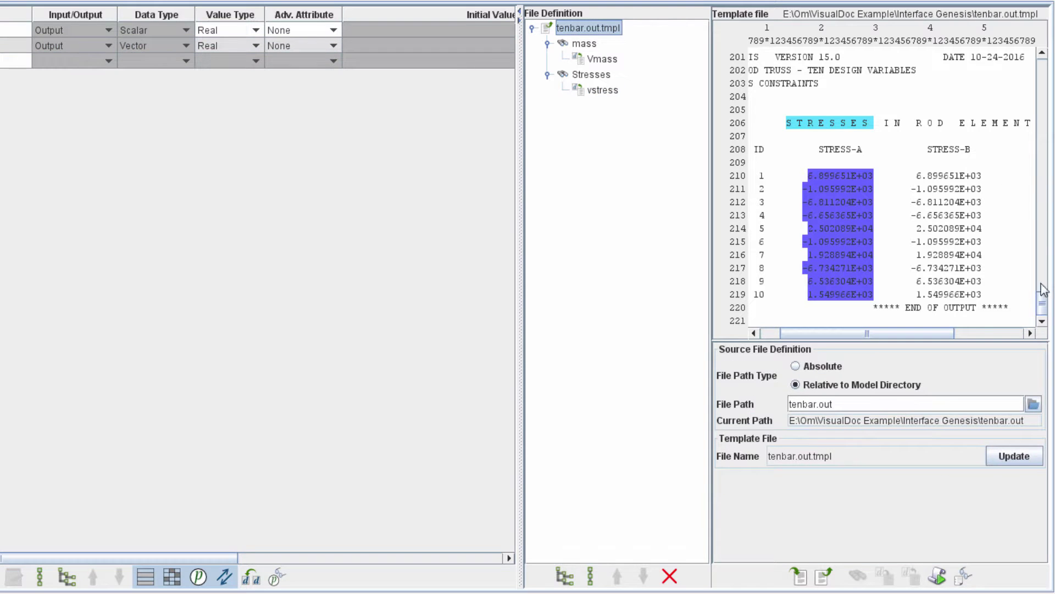
{"action": "left_click_drag", "start_coordinate": [1042, 294], "coordinate": [1051, 206]}
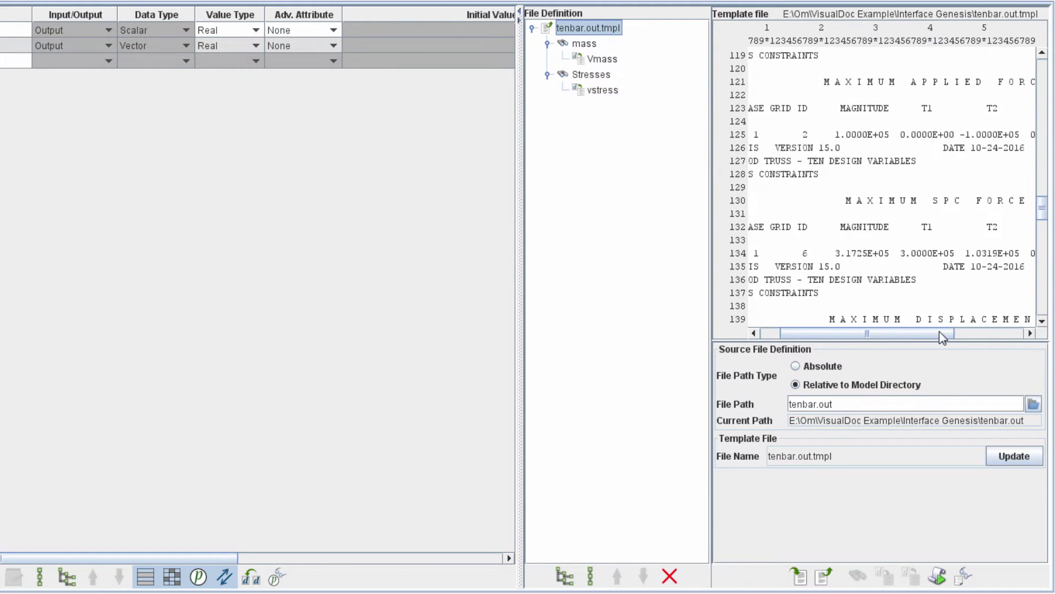
{"action": "scroll", "coordinate": [797, 240], "scroll_direction": "down", "scroll_amount": 5}
{"action": "left_click_drag", "start_coordinate": [819, 240], "coordinate": [1034, 240]}
{"action": "left_click_drag", "start_coordinate": [938, 333], "coordinate": [967, 333]}
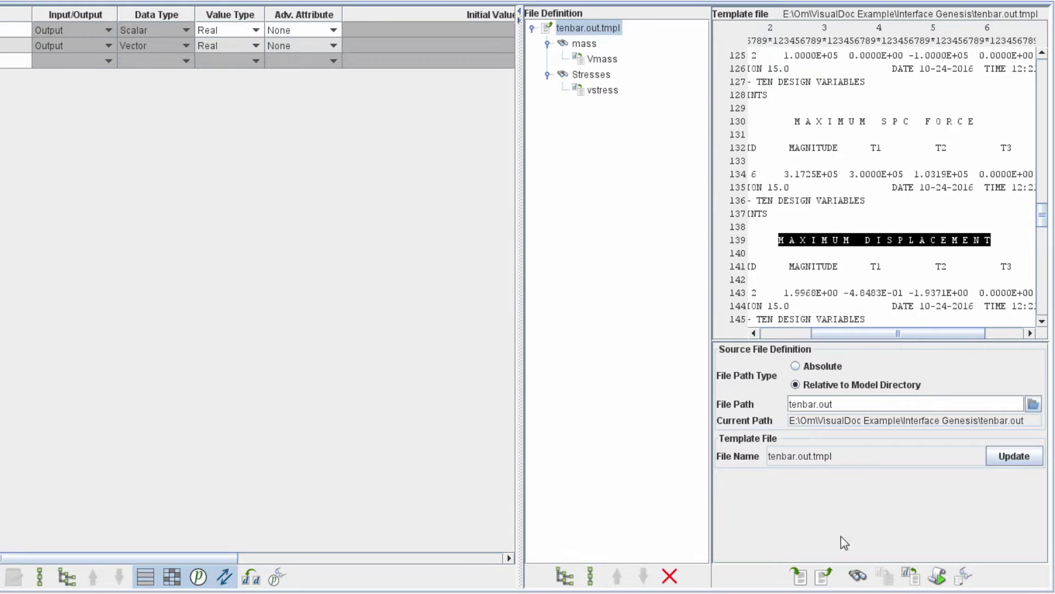
{"action": "left_click", "coordinate": [857, 575]}
{"action": "double_click", "coordinate": [771, 365]}
{"action": "key", "text": "BackSpace"}
{"action": "type", "text": "Max displacement"}
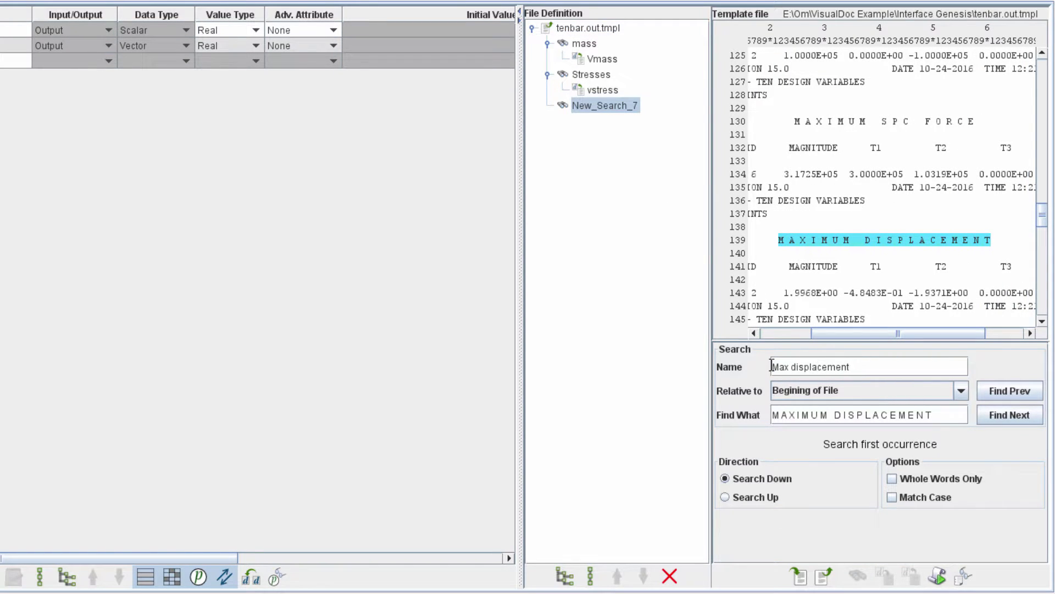
{"action": "key", "text": "Return"}
Step: Extract the displacement magnitude 1.9968E+00 as scalar output vmaxdisp
{"action": "left_click_drag", "start_coordinate": [1042, 219], "coordinate": [1049, 233]}
{"action": "left_click_drag", "start_coordinate": [951, 333], "coordinate": [899, 334]}
{"action": "left_click_drag", "start_coordinate": [868, 135], "coordinate": [922, 136]}
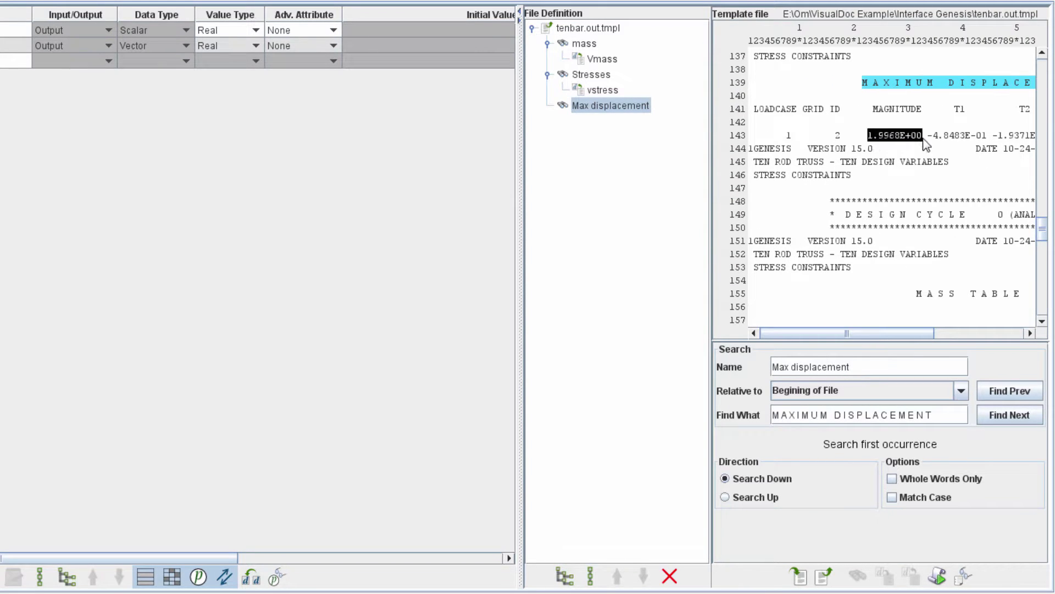
{"action": "left_click", "coordinate": [915, 577]}
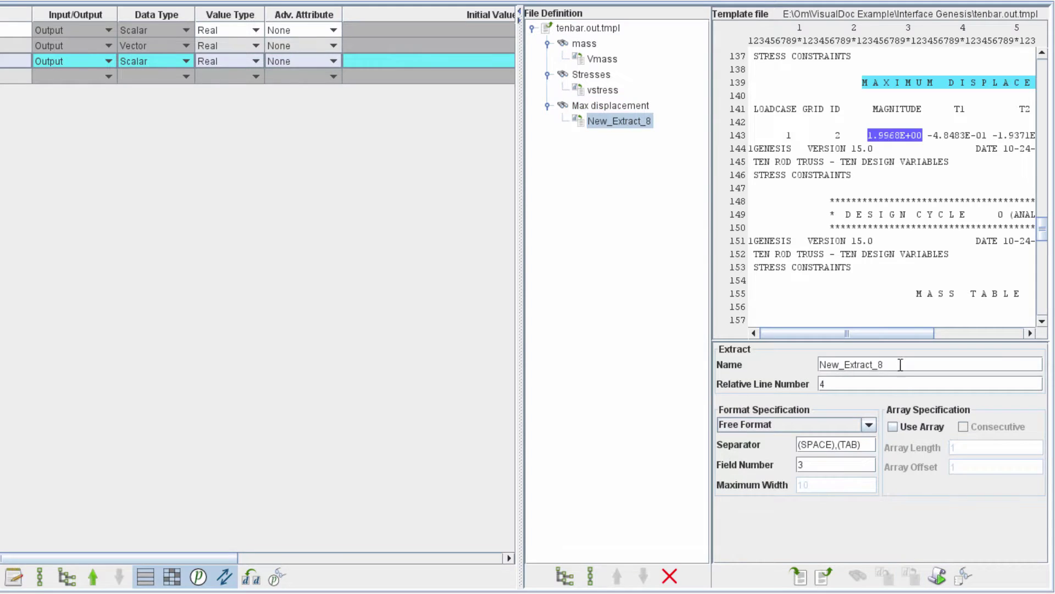
{"action": "double_click", "coordinate": [902, 363]}
{"action": "type", "text": "vmaxdisp"}
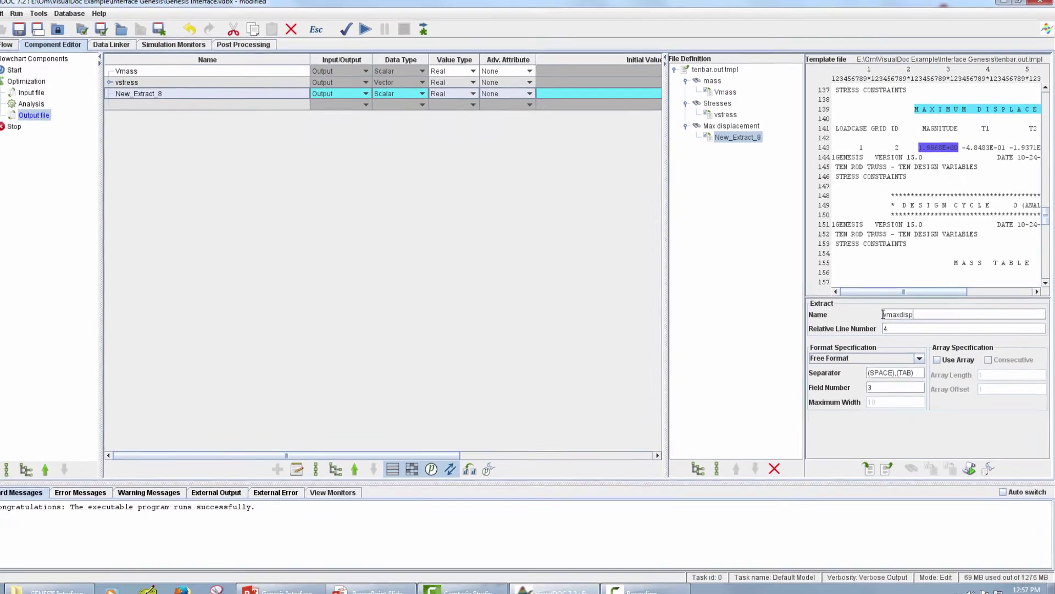
{"action": "key", "text": "Return"}
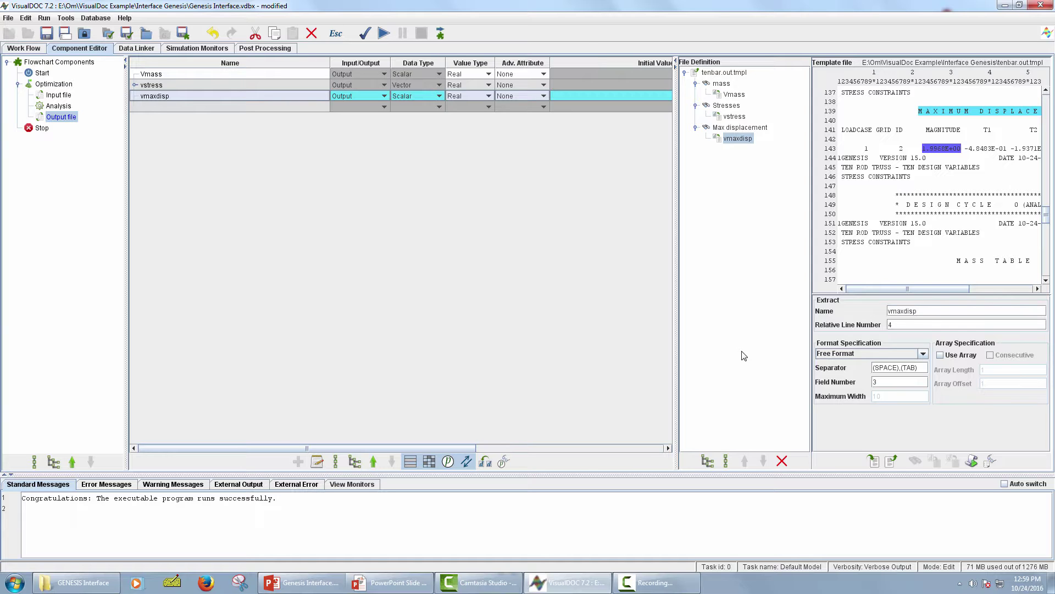
Step: Auto-link area, vmass, vstress and vmaxdisp into the Optimization component in the Data Linker
{"action": "left_click", "coordinate": [152, 85]}
{"action": "left_click", "coordinate": [134, 85]}
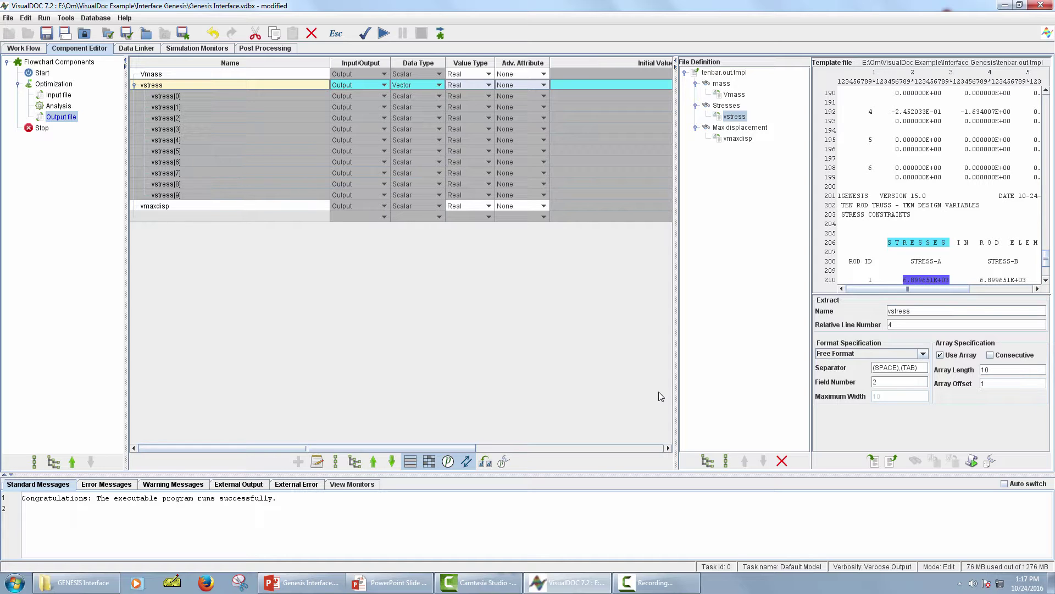
{"action": "left_click", "coordinate": [136, 48]}
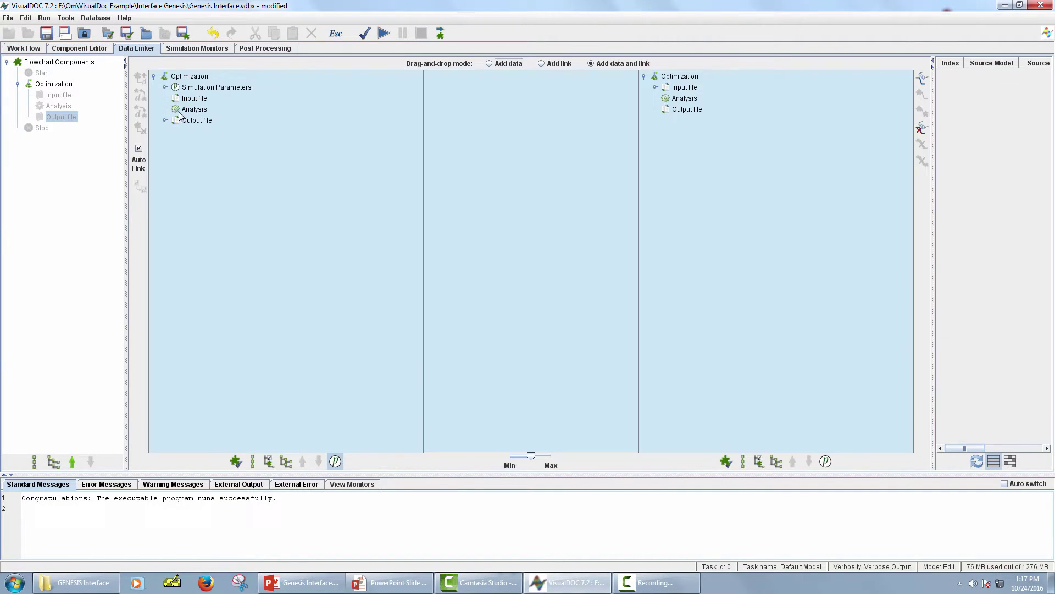
{"action": "left_click", "coordinate": [56, 86]}
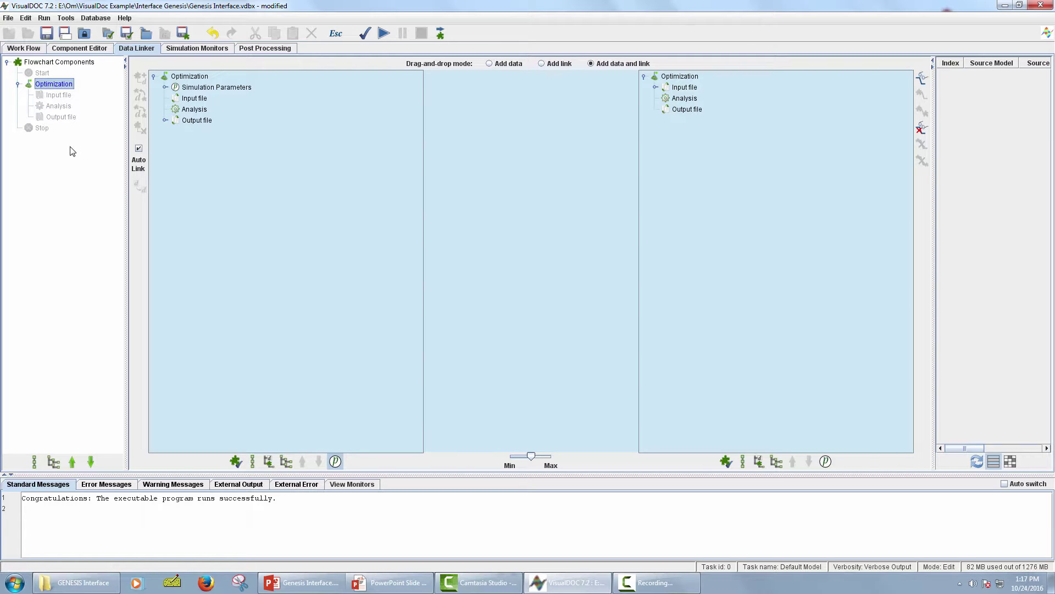
{"action": "left_click", "coordinate": [192, 77]}
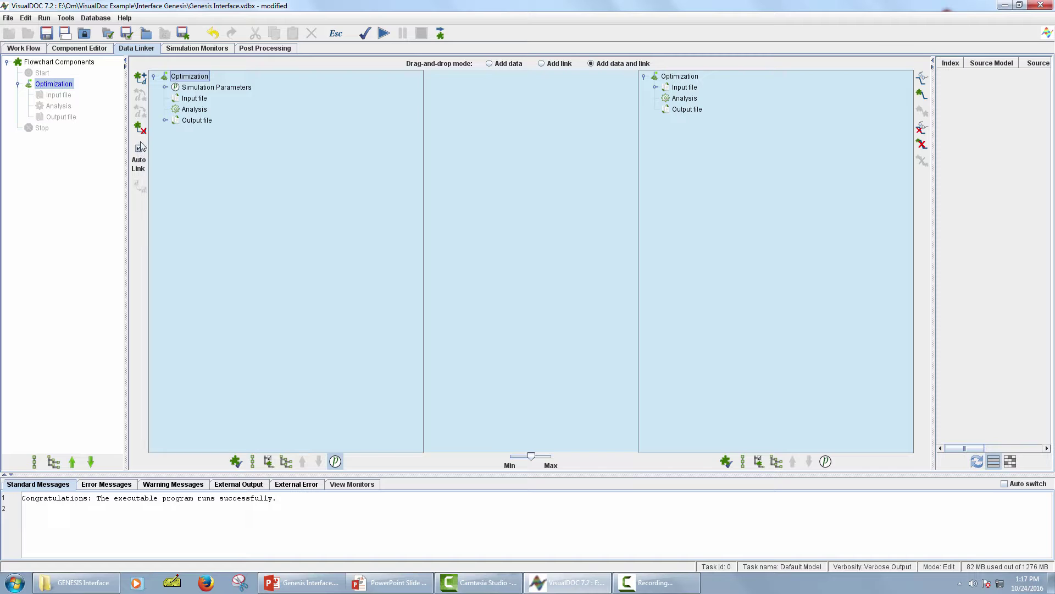
{"action": "left_click", "coordinate": [141, 78]}
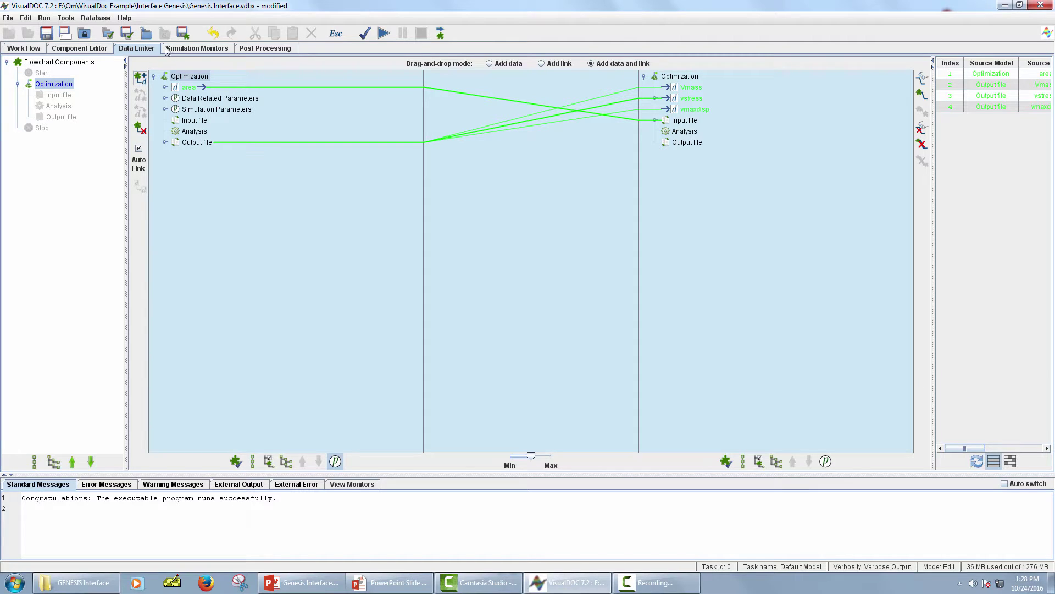
Step: In the Optimization attributes, give the area variables initial value 1 and lower bound 0.1
{"action": "left_click", "coordinate": [78, 48]}
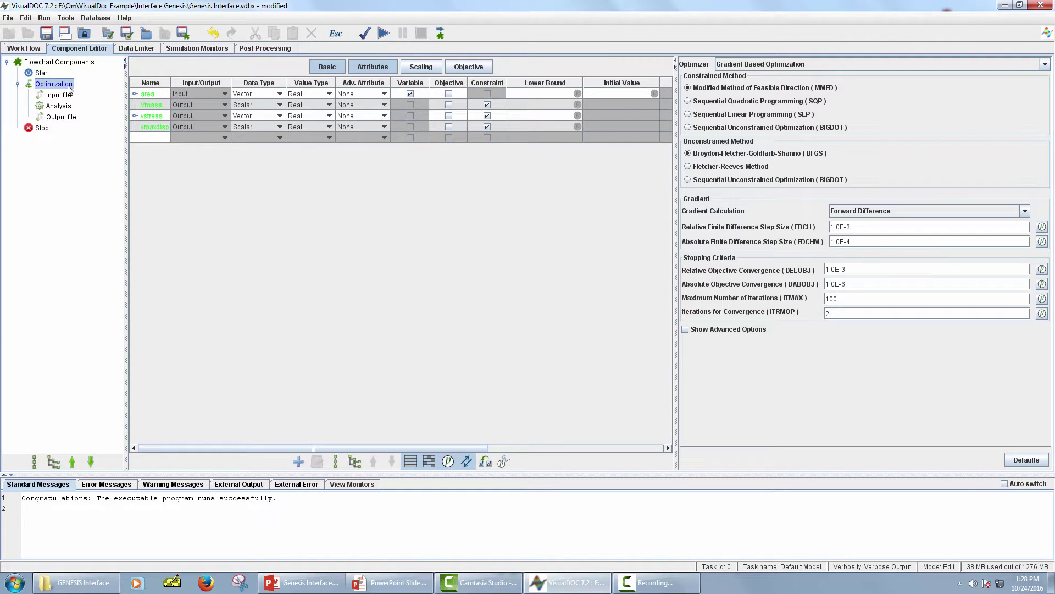
{"action": "left_click", "coordinate": [134, 93]}
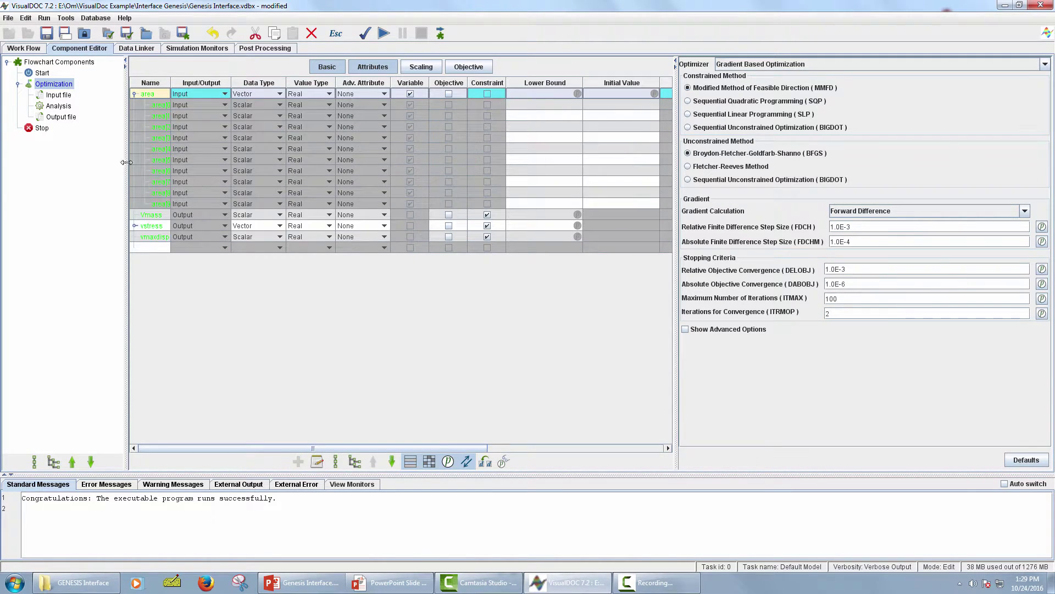
{"action": "left_click", "coordinate": [135, 226]}
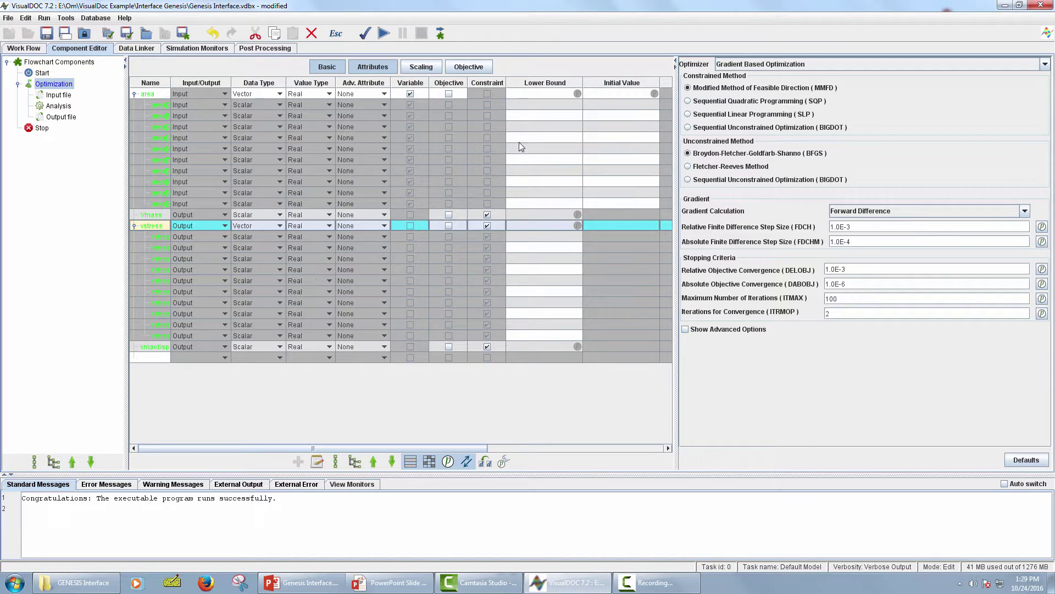
{"action": "left_click", "coordinate": [615, 93]}
{"action": "type", "text": "1"}
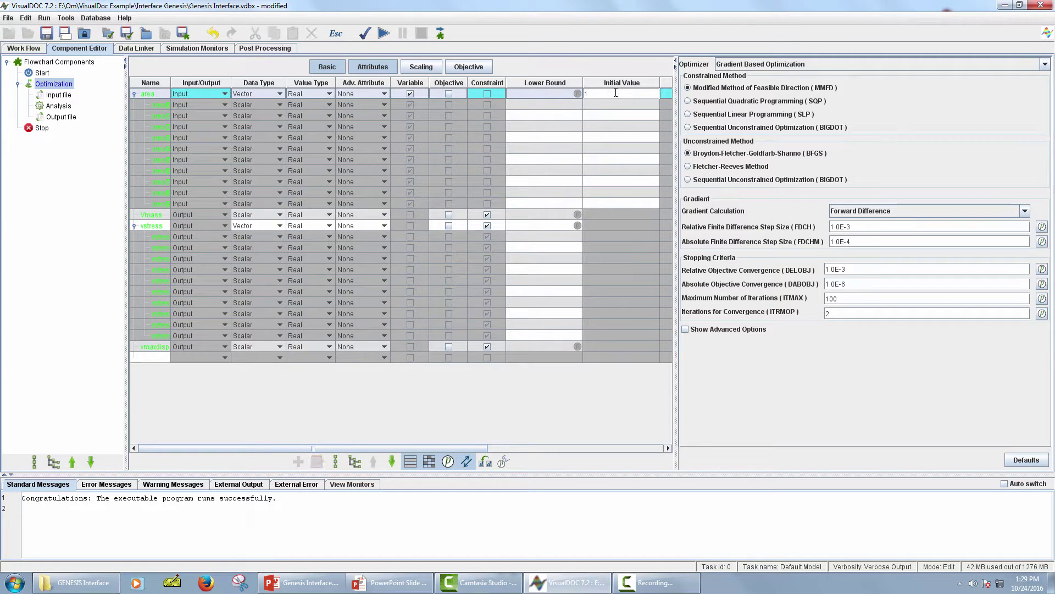
{"action": "key", "text": "Return"}
{"action": "left_click", "coordinate": [537, 95]}
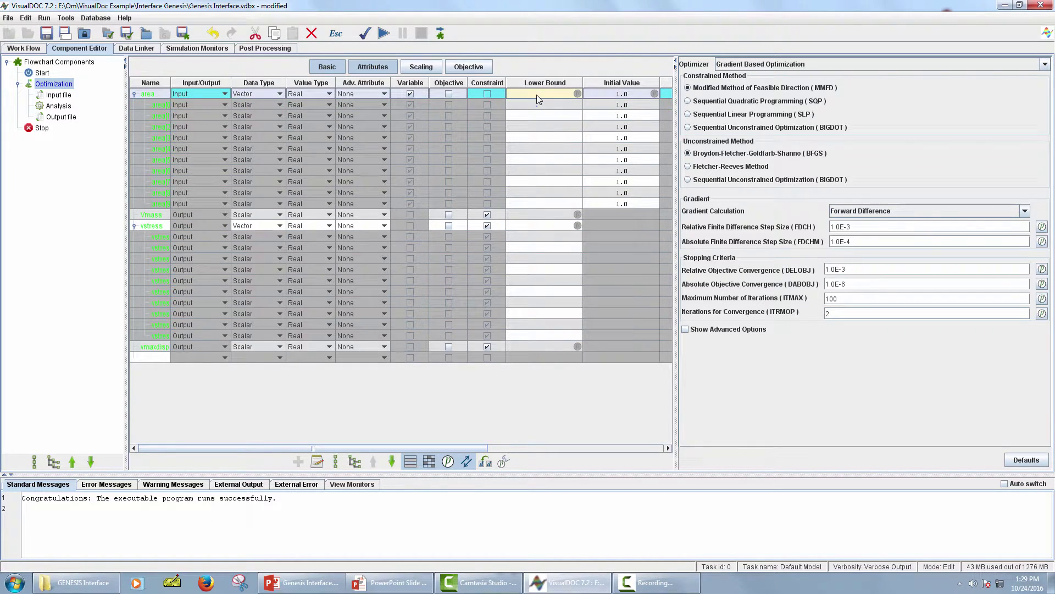
{"action": "type", "text": "0.1"}
{"action": "key", "text": "Return"}
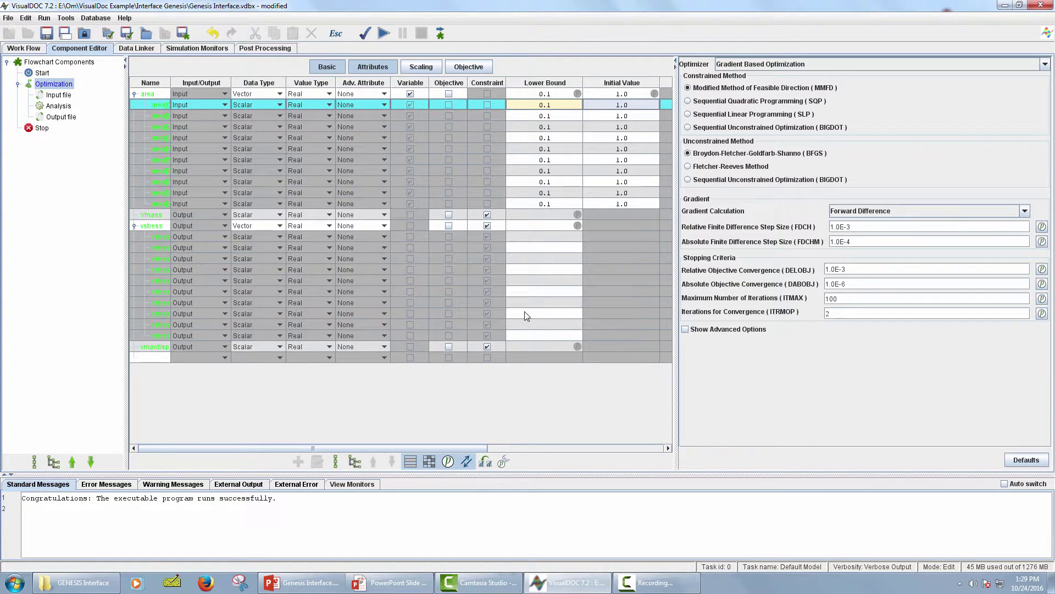
Step: Make Vmass the objective only and bound all vstress constraints between -25000 and 25000
{"action": "left_click", "coordinate": [449, 215]}
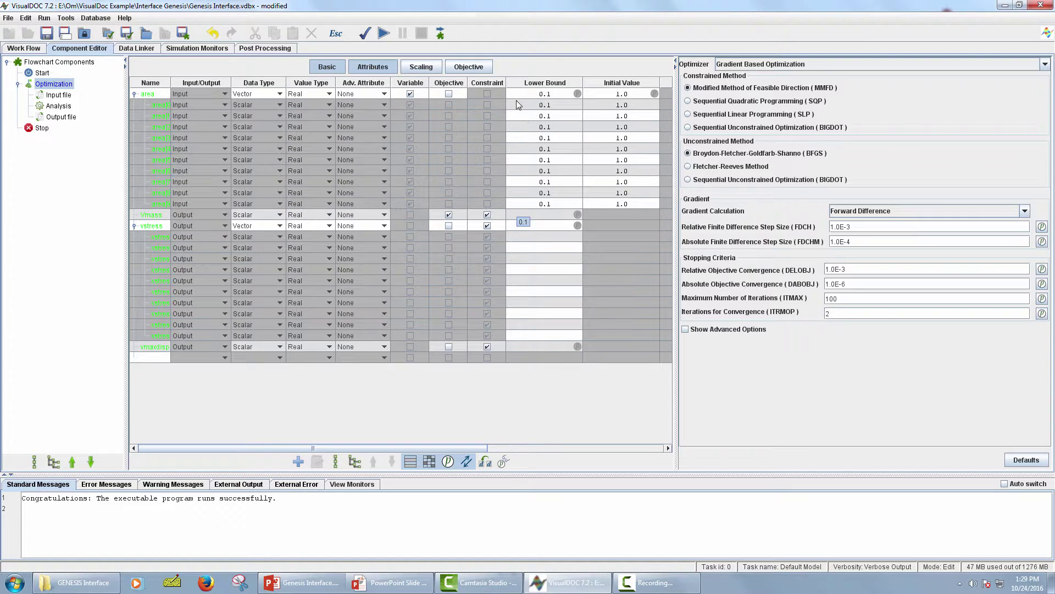
{"action": "left_click", "coordinate": [486, 215]}
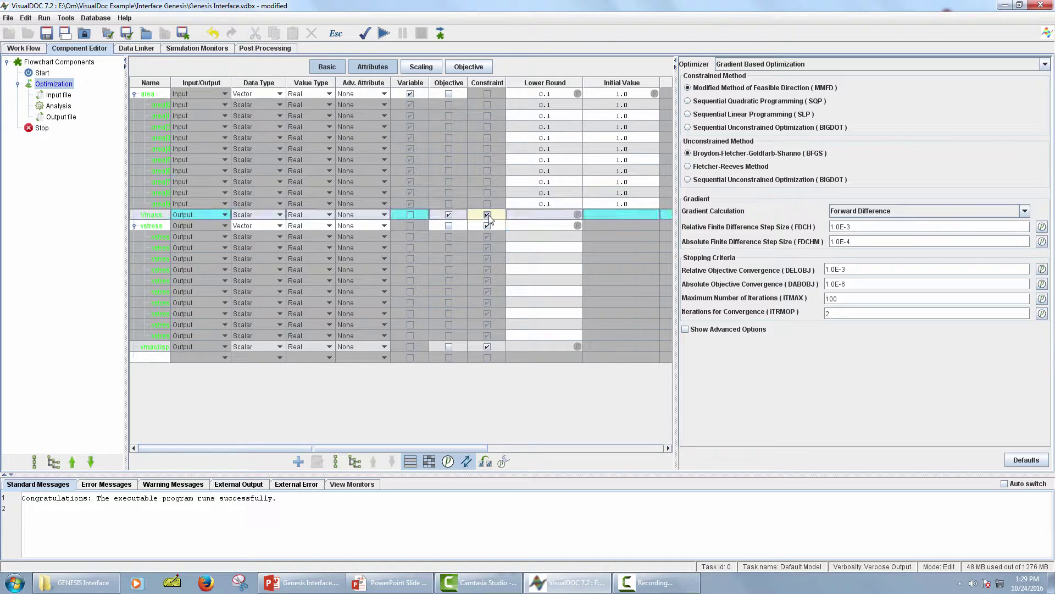
{"action": "left_click", "coordinate": [542, 229]}
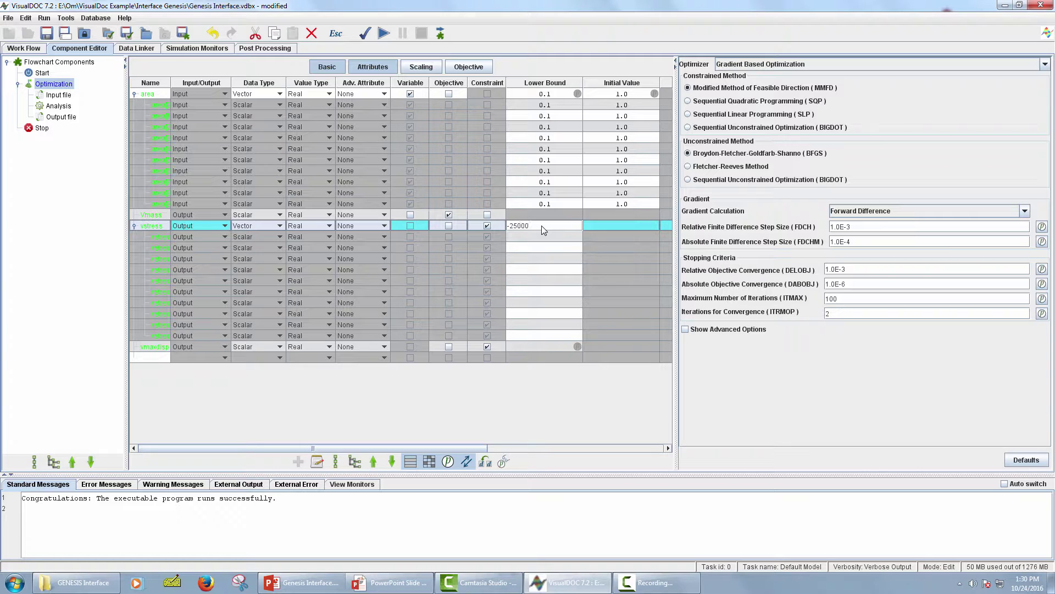
{"action": "key", "text": "Return"}
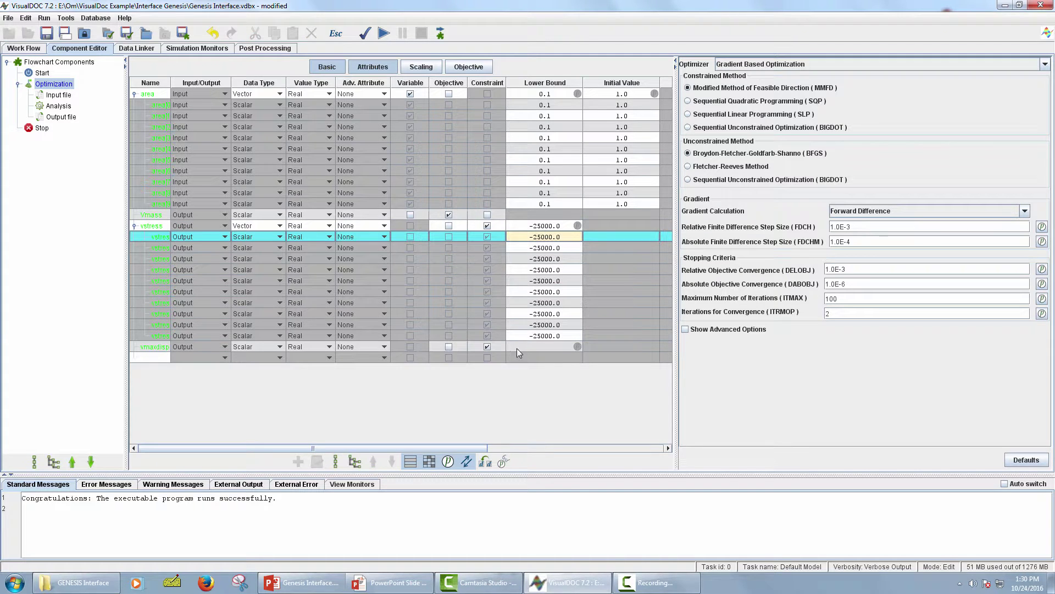
{"action": "left_click_drag", "start_coordinate": [458, 448], "coordinate": [638, 460]}
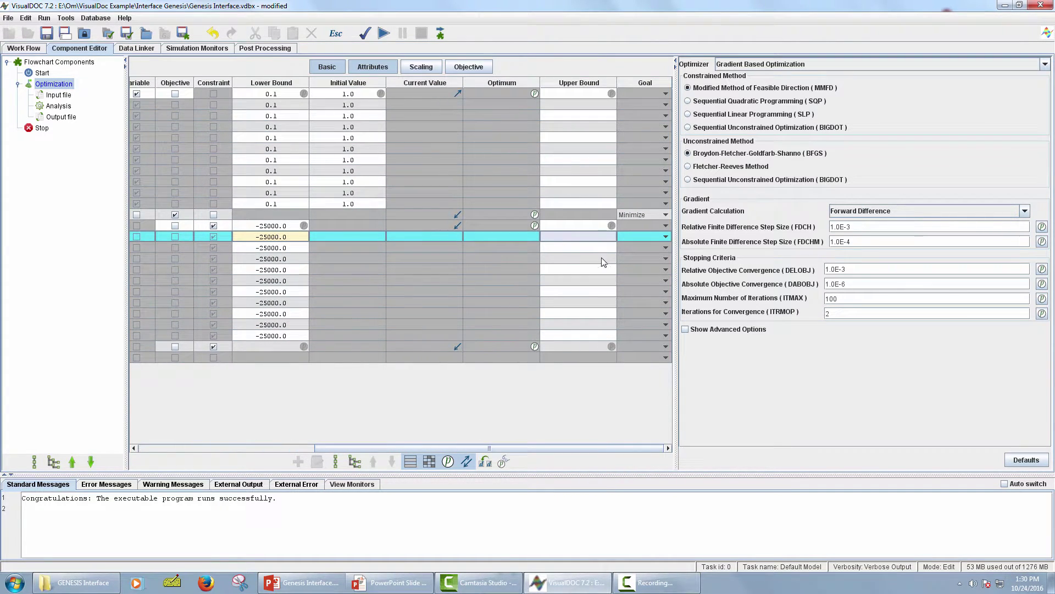
{"action": "left_click", "coordinate": [581, 226]}
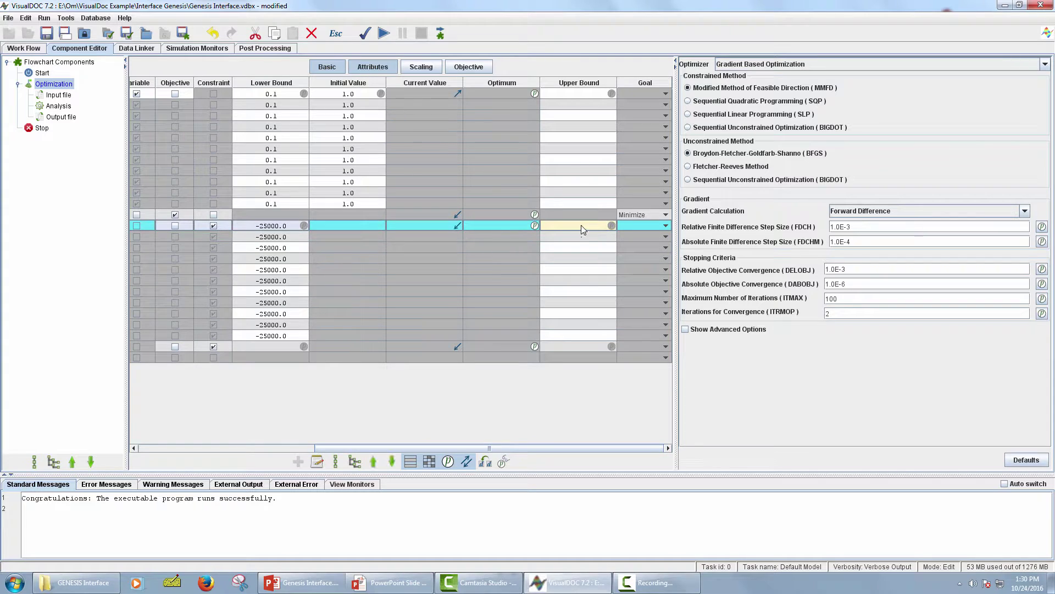
{"action": "type", "text": "25000"}
{"action": "key", "text": "Return"}
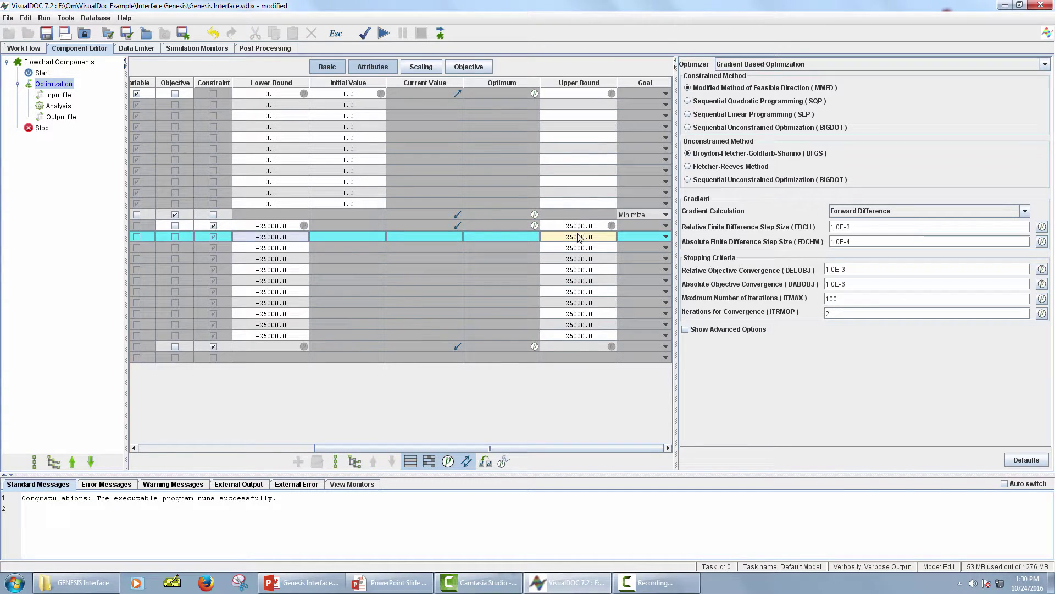
Step: Give vmaxdisp an upper bound of 2.0
{"action": "left_click", "coordinate": [578, 347]}
{"action": "type", "text": "2"}
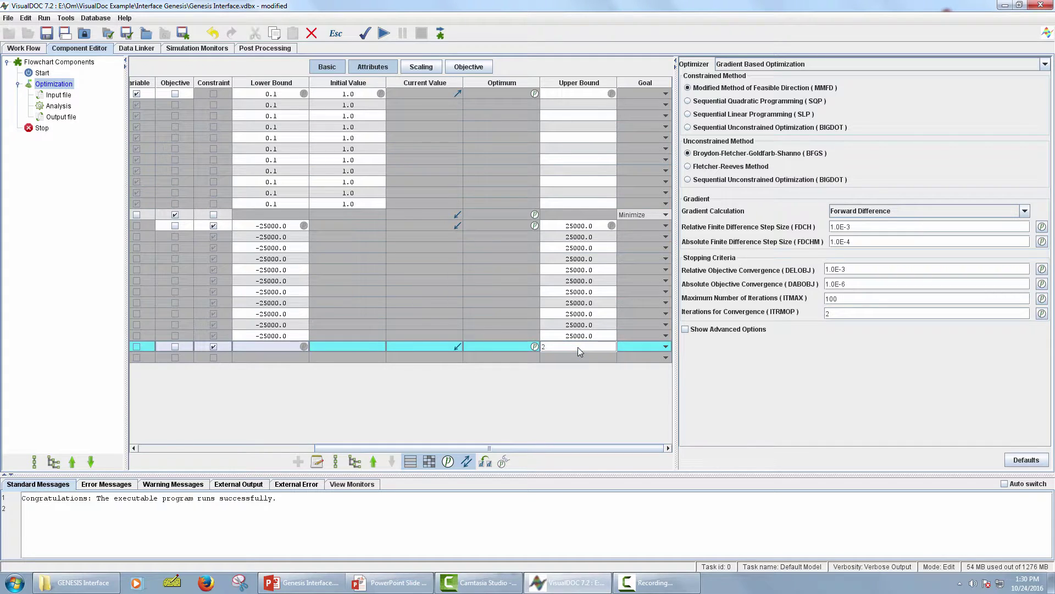
{"action": "key", "text": "Return"}
{"action": "left_click_drag", "start_coordinate": [527, 446], "coordinate": [407, 448]}
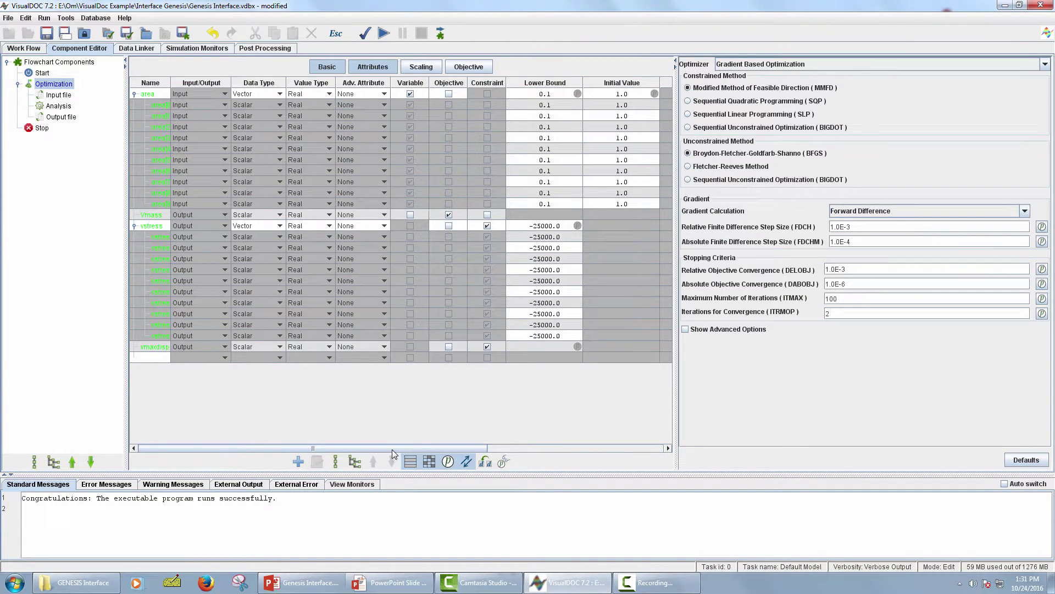
{"action": "left_click_drag", "start_coordinate": [394, 449], "coordinate": [615, 457]}
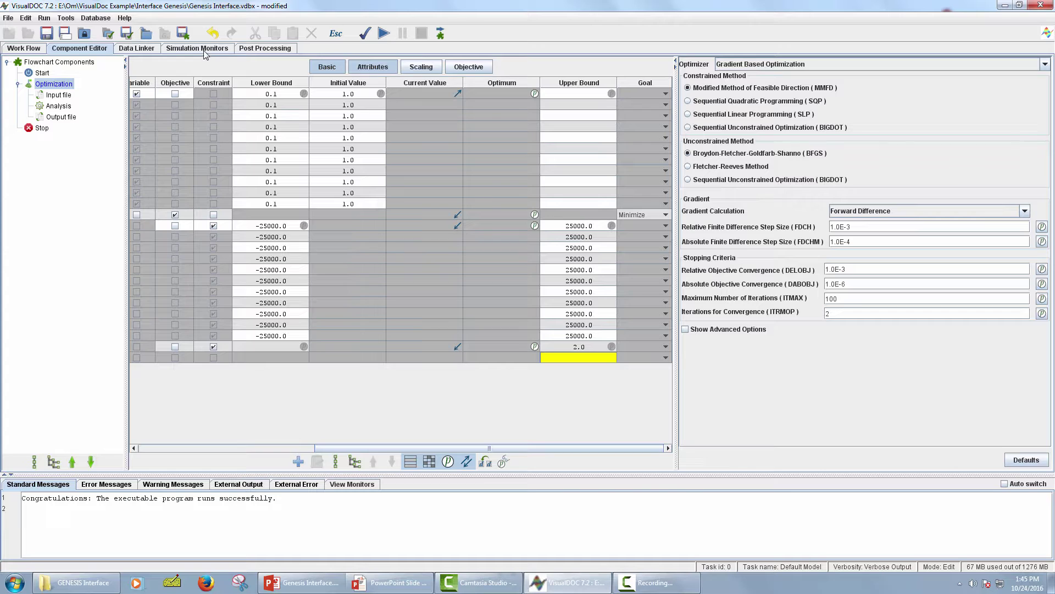
Step: Add two history monitors, assigning BestObjective and WorstConstraint to their X1 axes
{"action": "left_click", "coordinate": [203, 48]}
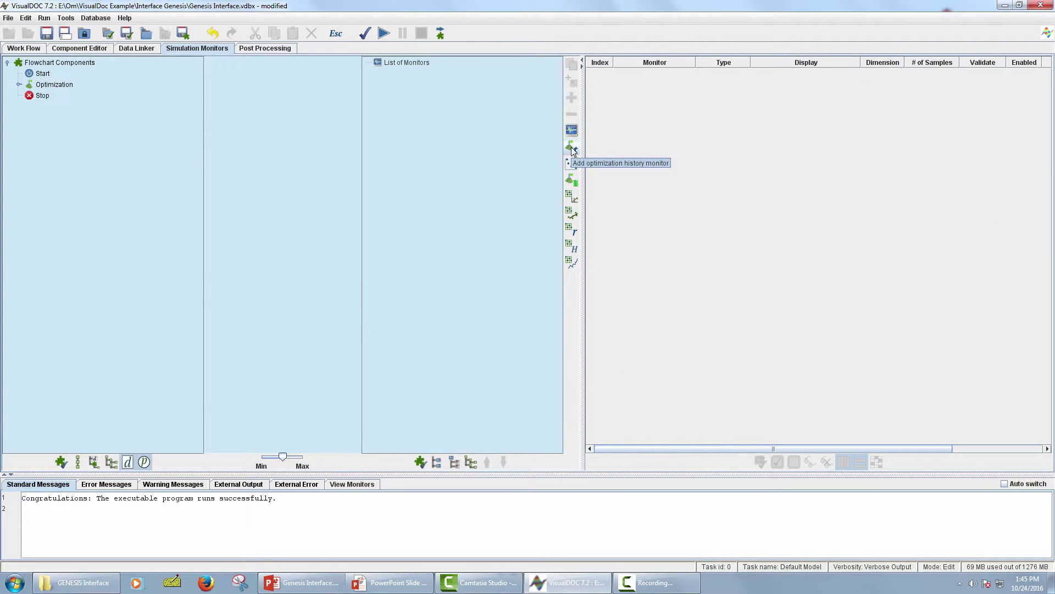
{"action": "left_click", "coordinate": [571, 149]}
{"action": "left_click", "coordinate": [571, 148]}
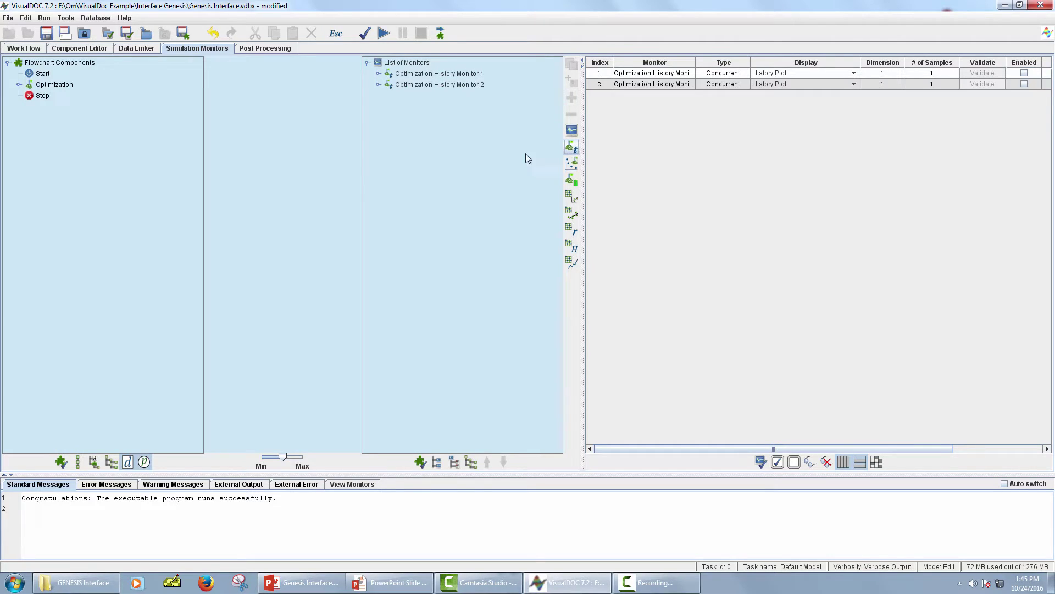
{"action": "left_click", "coordinate": [111, 462]}
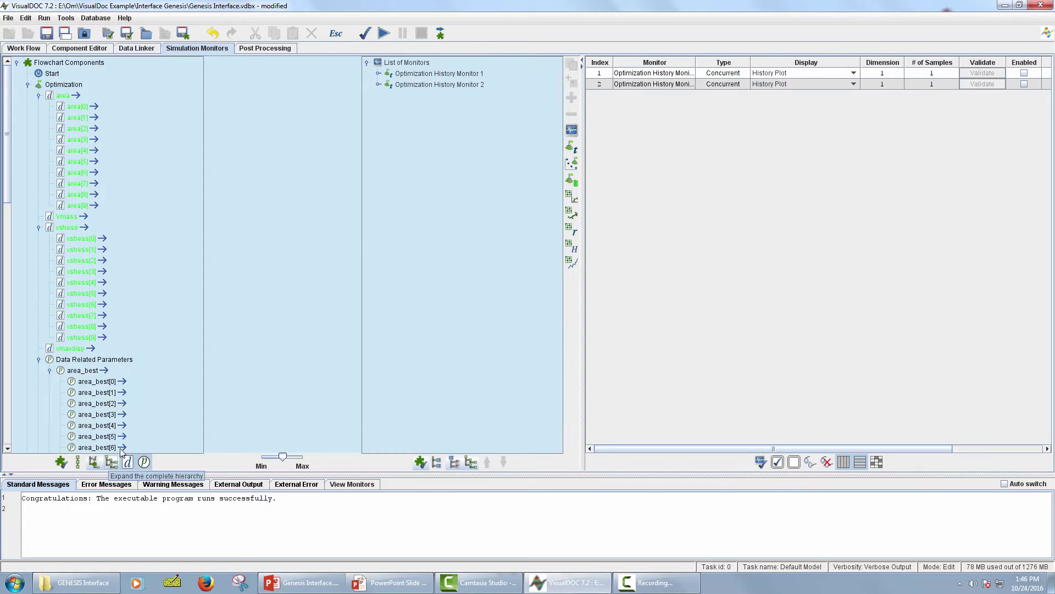
{"action": "left_click", "coordinate": [471, 463]}
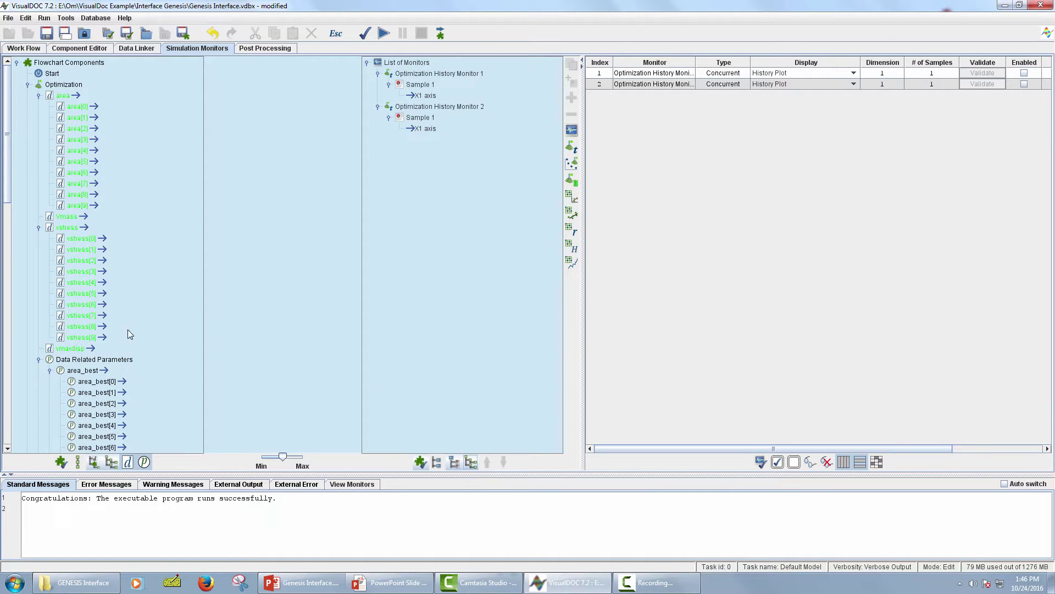
{"action": "scroll", "coordinate": [128, 334], "scroll_direction": "down", "scroll_amount": 11}
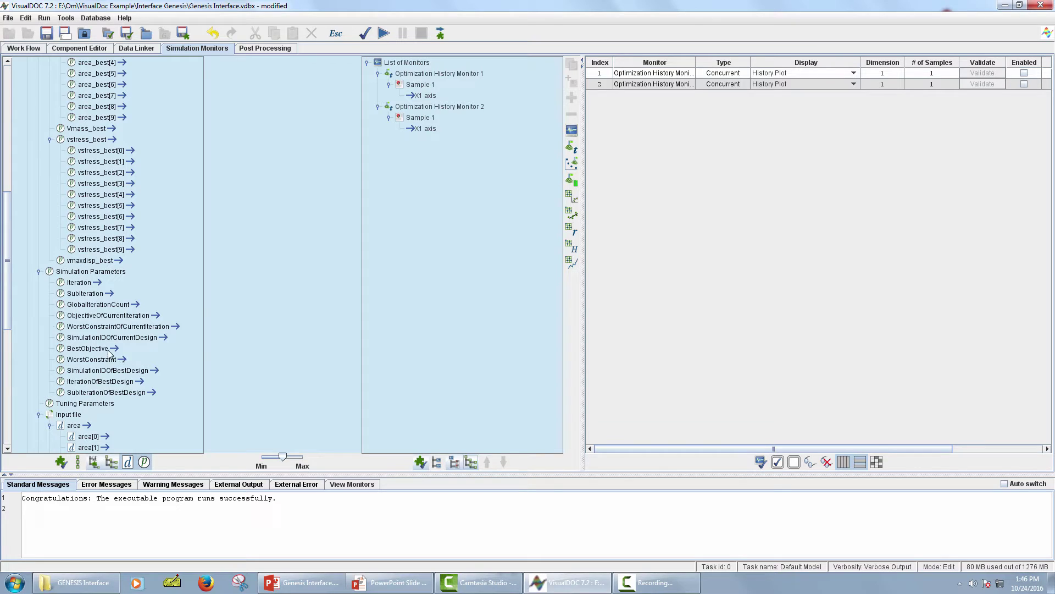
{"action": "left_click_drag", "start_coordinate": [115, 349], "coordinate": [413, 98]}
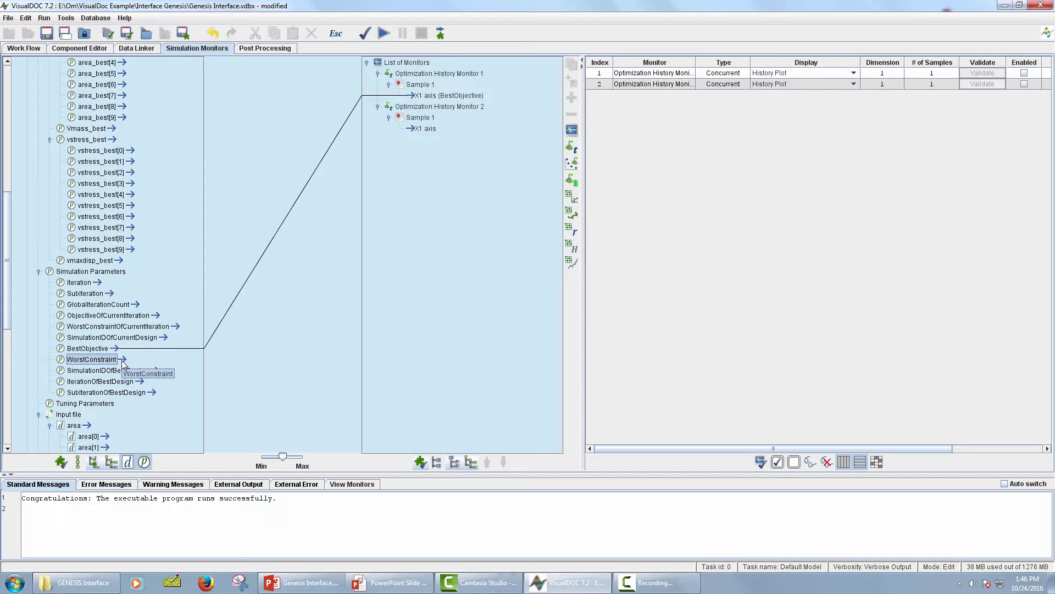
{"action": "left_click_drag", "start_coordinate": [123, 363], "coordinate": [416, 130]}
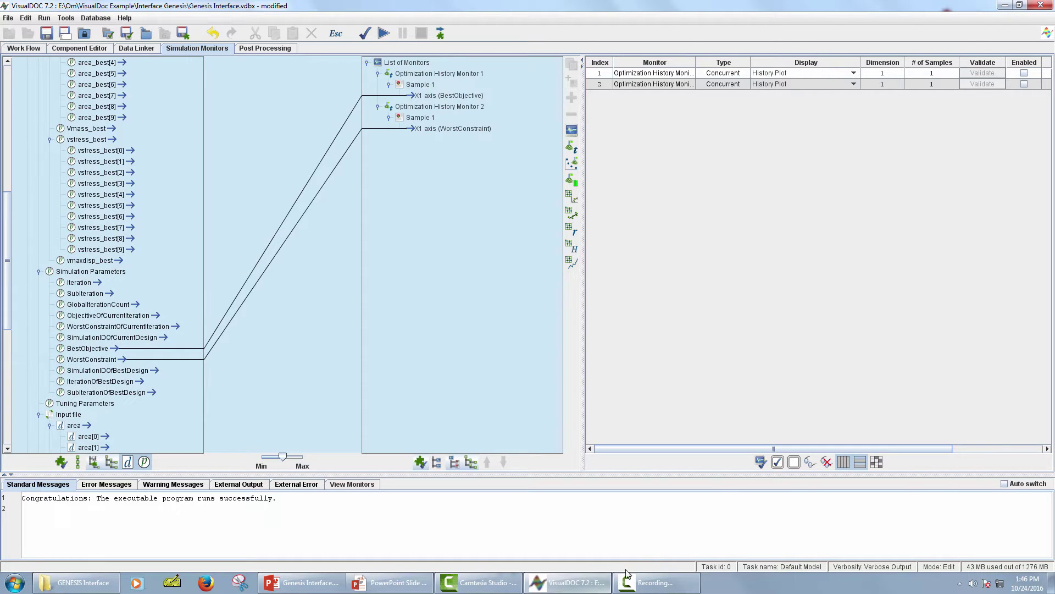
Step: Enable all monitors, validate the model, run the optimization, and enlarge the messages pane
{"action": "left_click", "coordinate": [777, 463]}
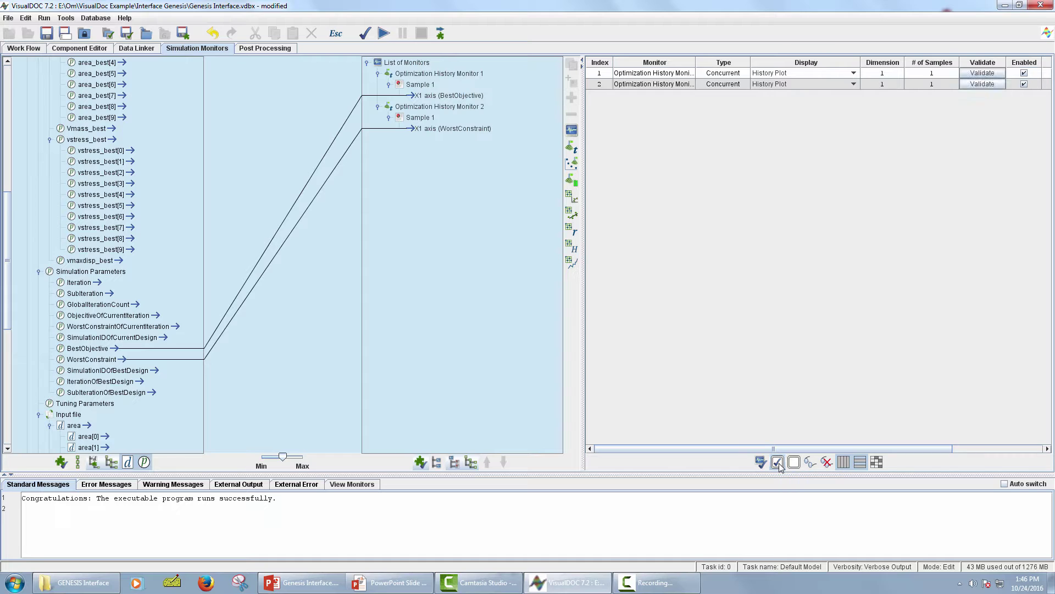
{"action": "left_click", "coordinate": [364, 34]}
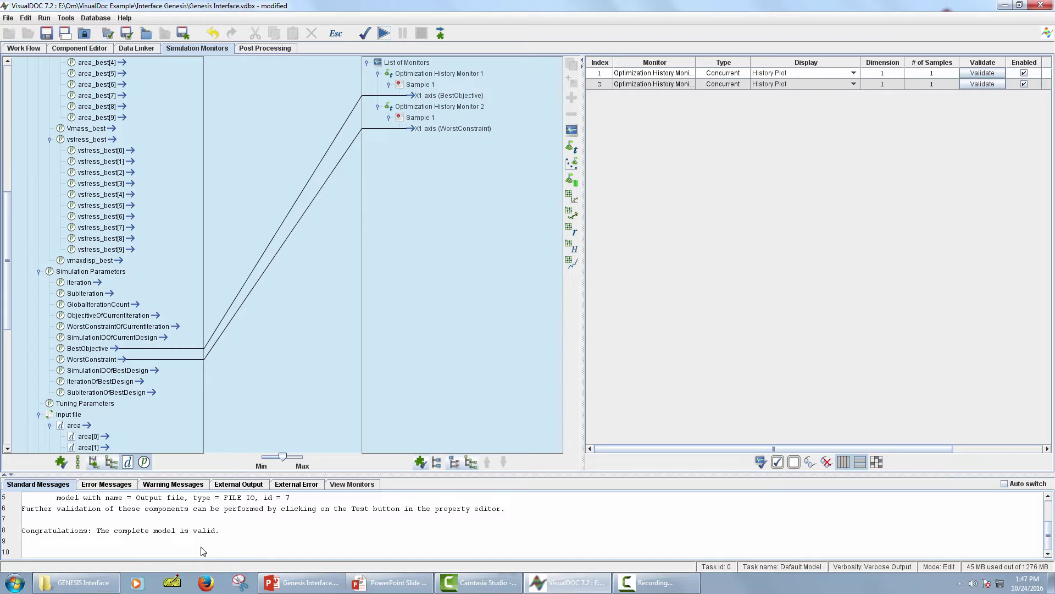
{"action": "left_click", "coordinate": [384, 33]}
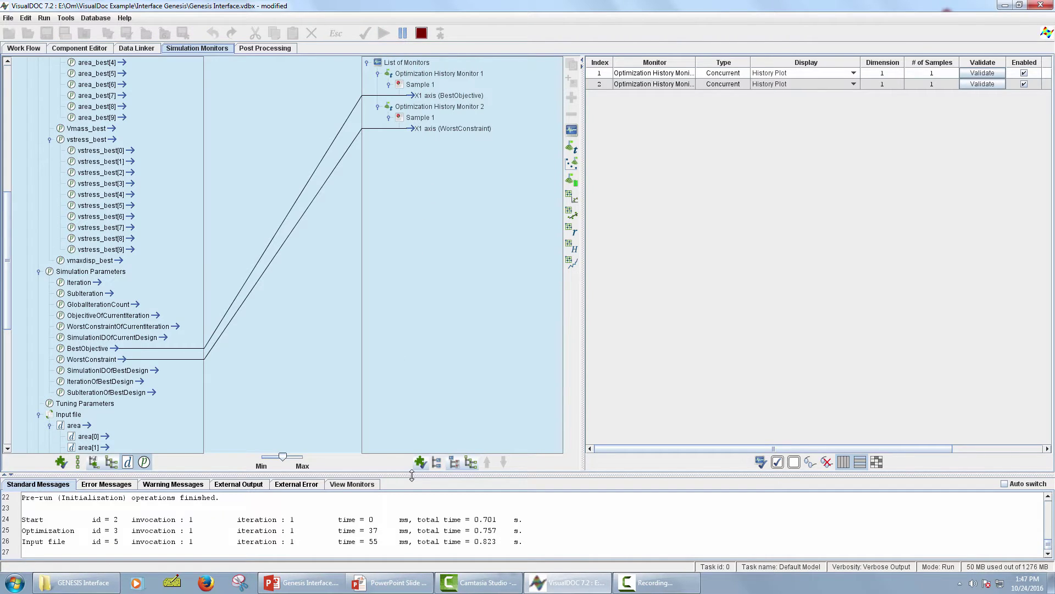
{"action": "left_click_drag", "start_coordinate": [412, 474], "coordinate": [446, 154]}
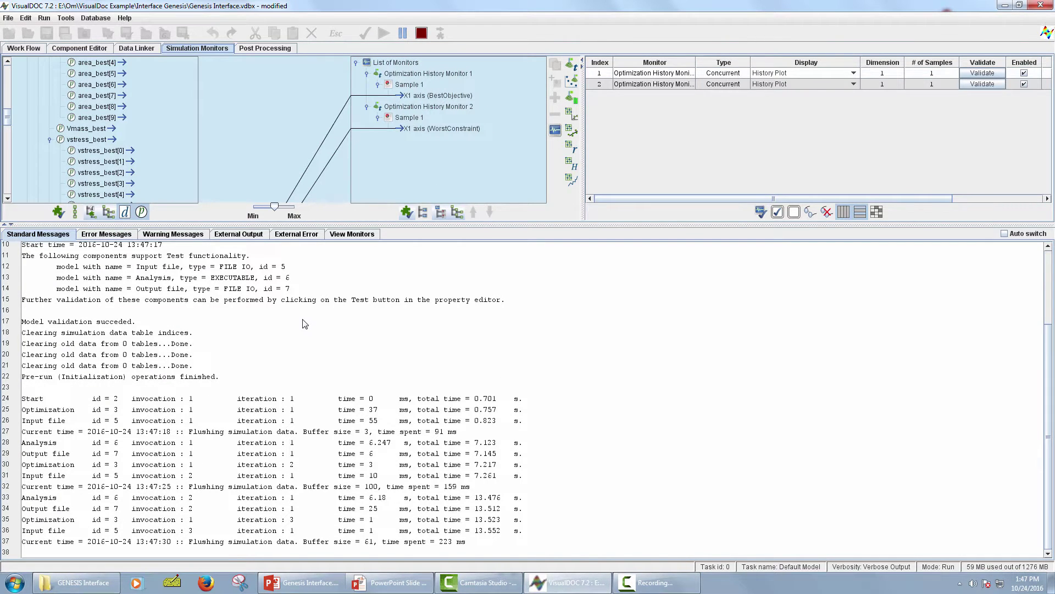
Step: Tile the BestObjective and WorstConstraint plots through 11 iterations, then go to Post Processing
{"action": "left_click", "coordinate": [365, 235]}
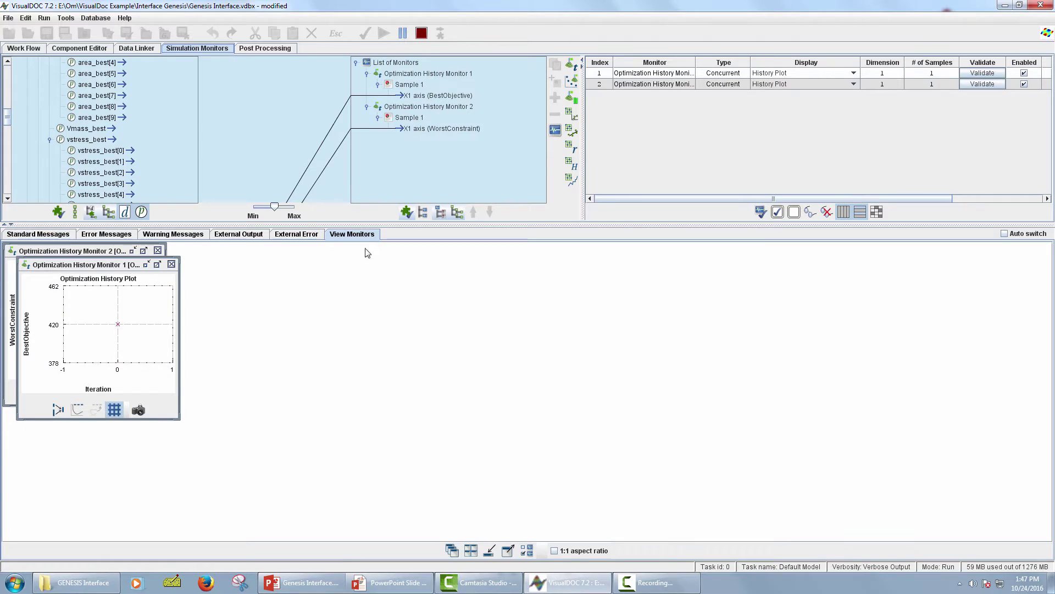
{"action": "left_click", "coordinate": [471, 550]}
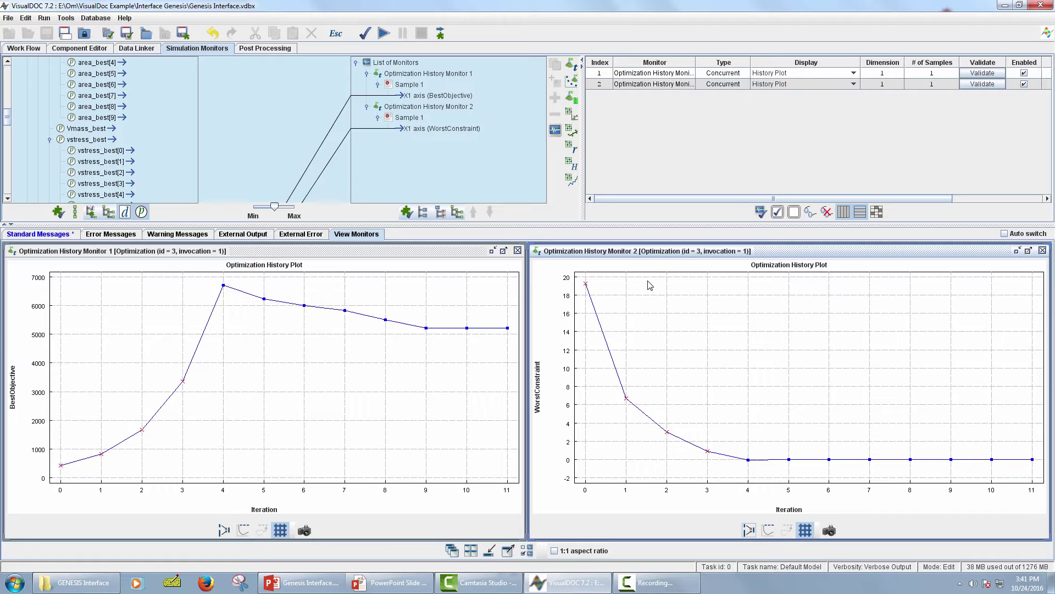
{"action": "left_click", "coordinate": [268, 48]}
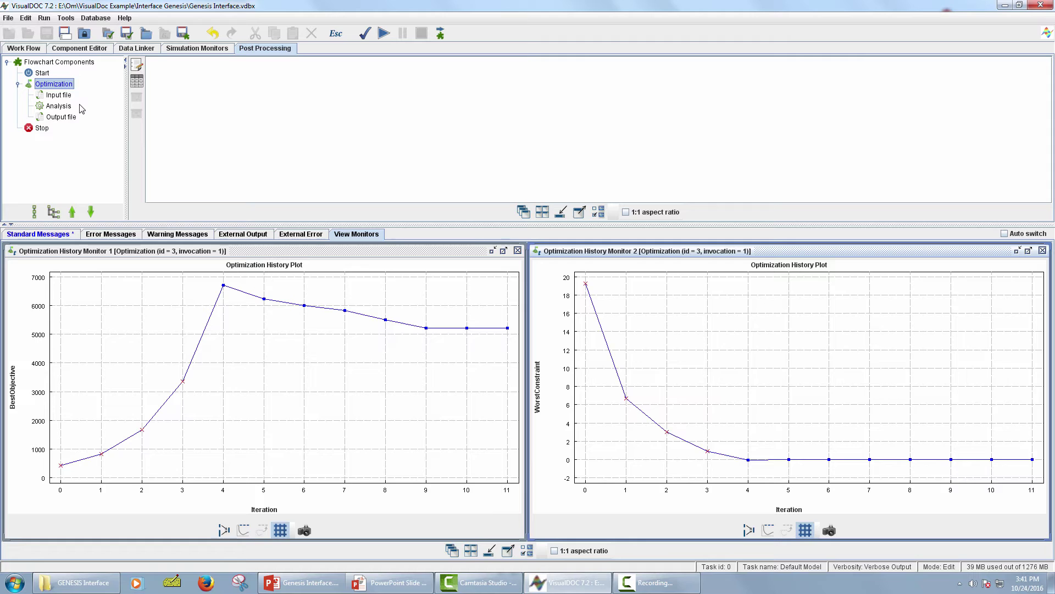
Step: Generate the summary report and maximize it to read Vmass 1678.50600 and constraint responses
{"action": "left_click", "coordinate": [136, 65]}
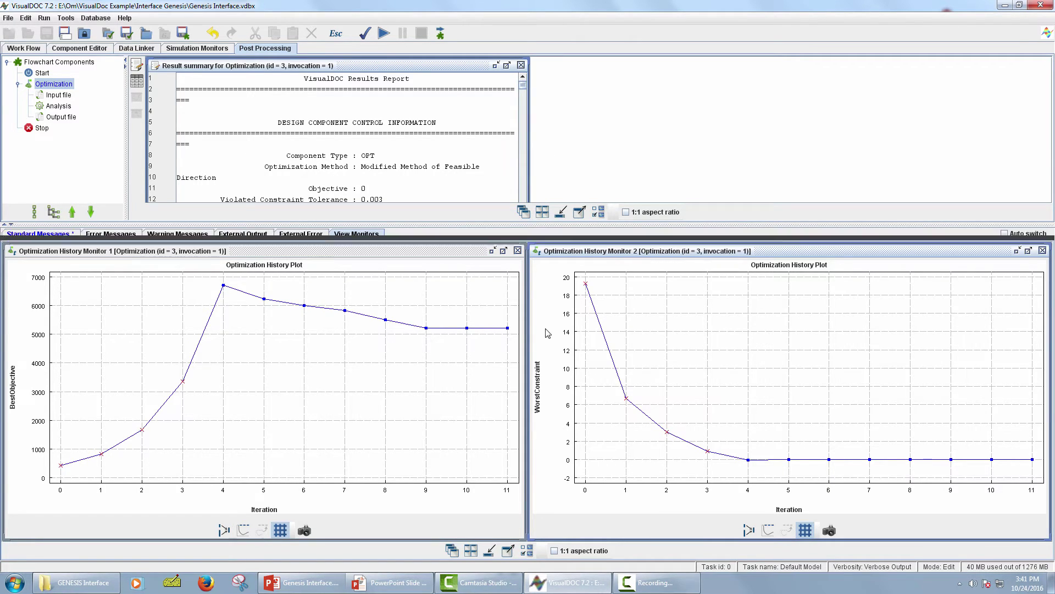
{"action": "left_click_drag", "start_coordinate": [548, 333], "coordinate": [543, 392]}
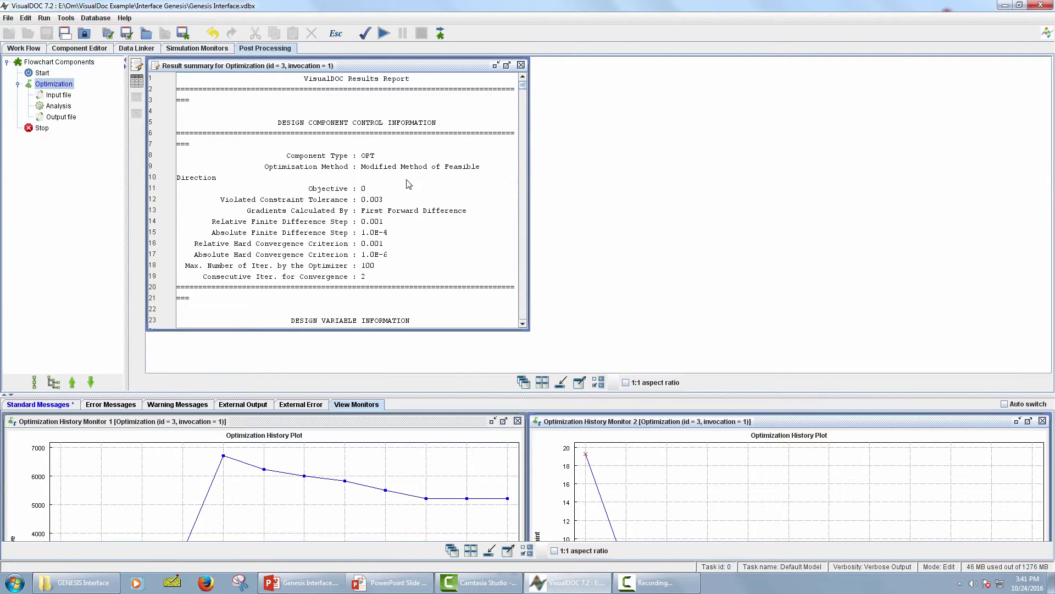
{"action": "scroll", "coordinate": [414, 171], "scroll_direction": "down", "scroll_amount": 6}
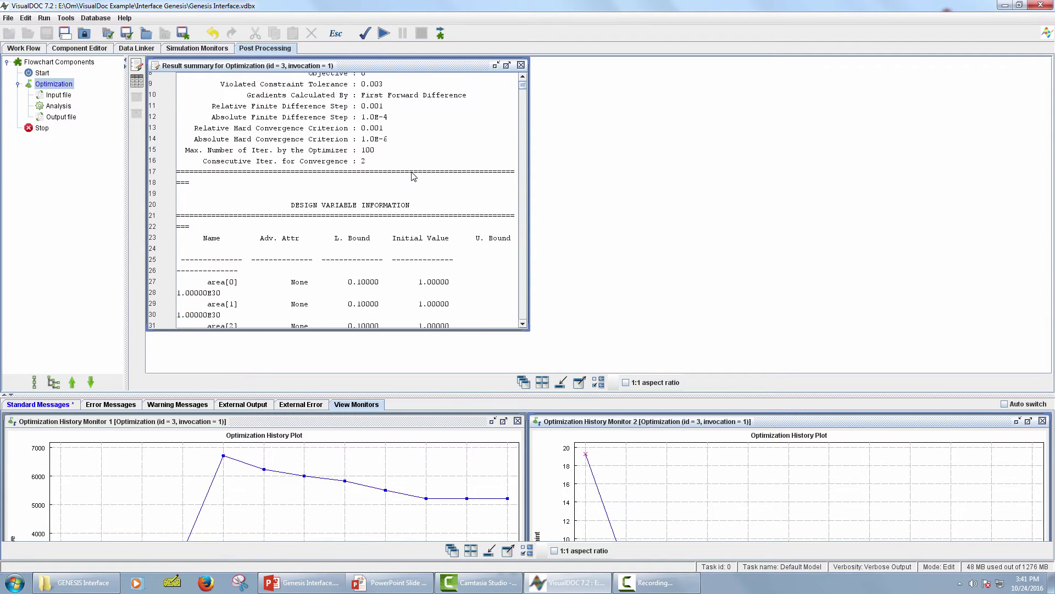
{"action": "scroll", "coordinate": [415, 170], "scroll_direction": "down", "scroll_amount": 9}
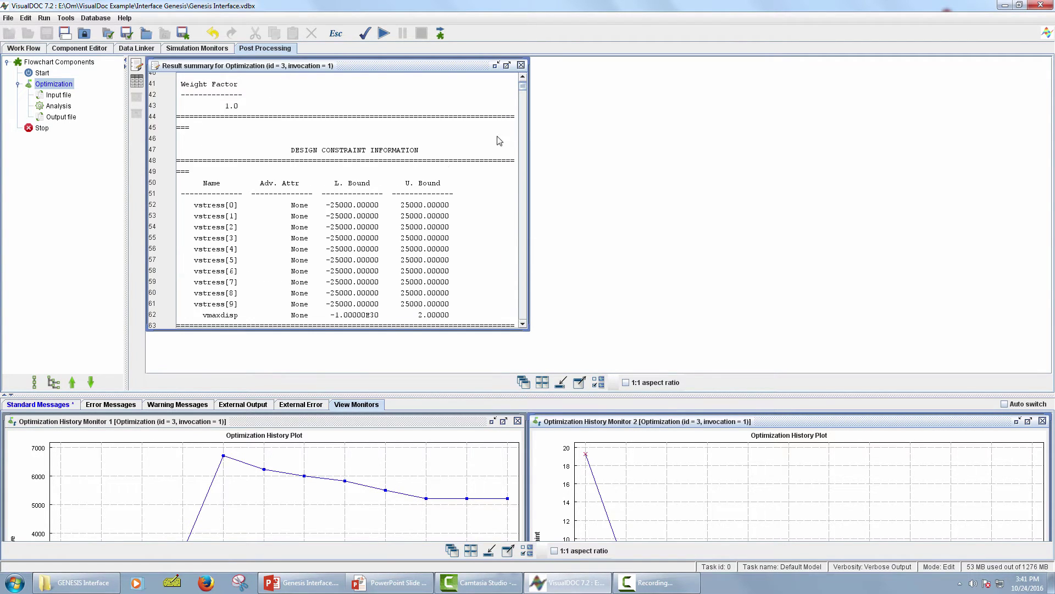
{"action": "scroll", "coordinate": [502, 137], "scroll_direction": "down", "scroll_amount": 4}
{"action": "left_click_drag", "start_coordinate": [523, 87], "coordinate": [523, 108]}
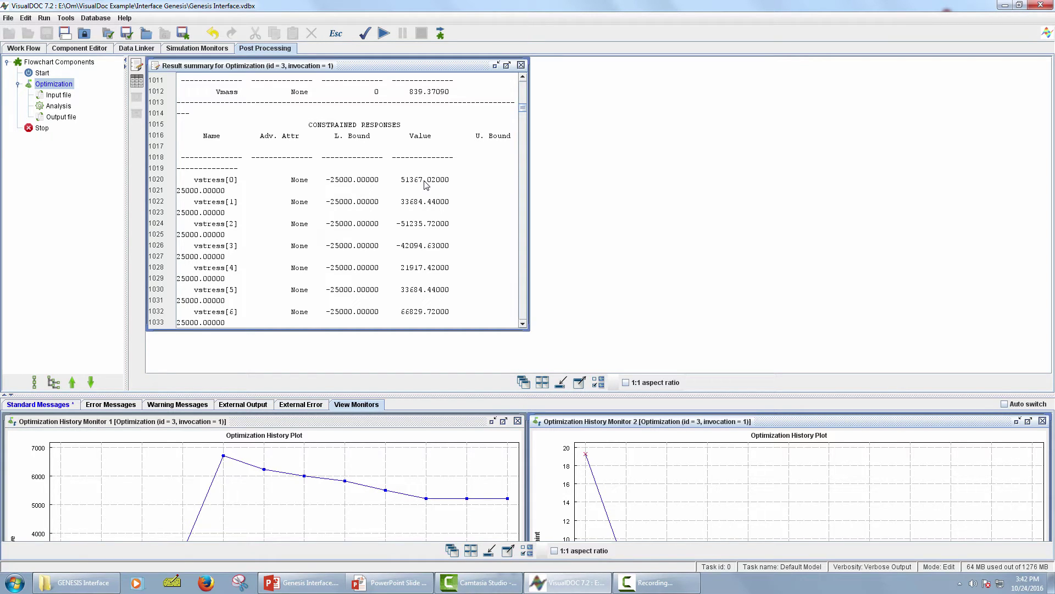
{"action": "left_click", "coordinate": [507, 65]}
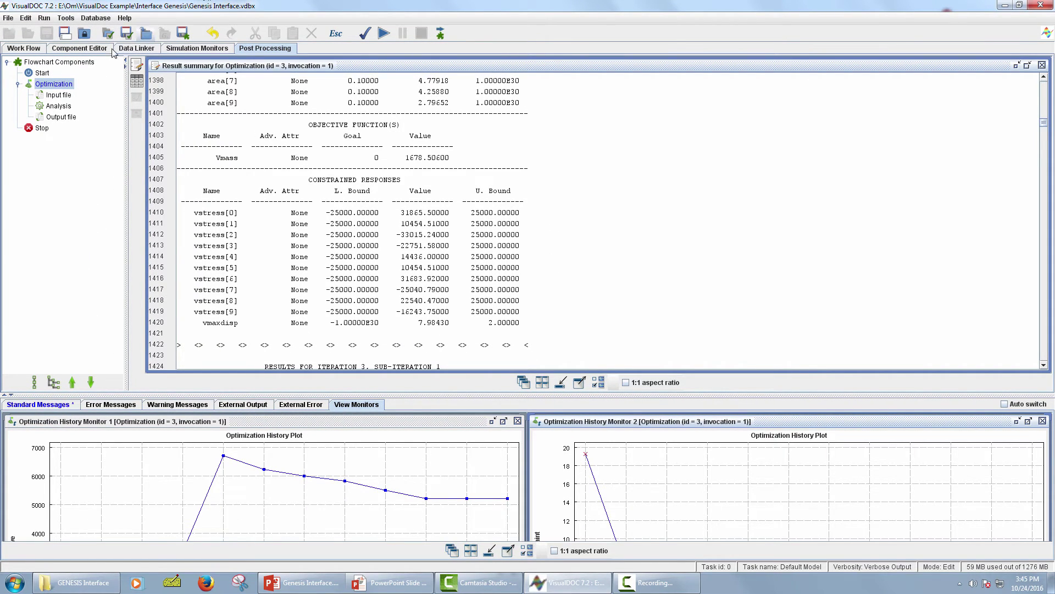
Step: Reselect Optimization and widen its table to show optimum values, including Vmass 5221.841
{"action": "left_click", "coordinate": [86, 51]}
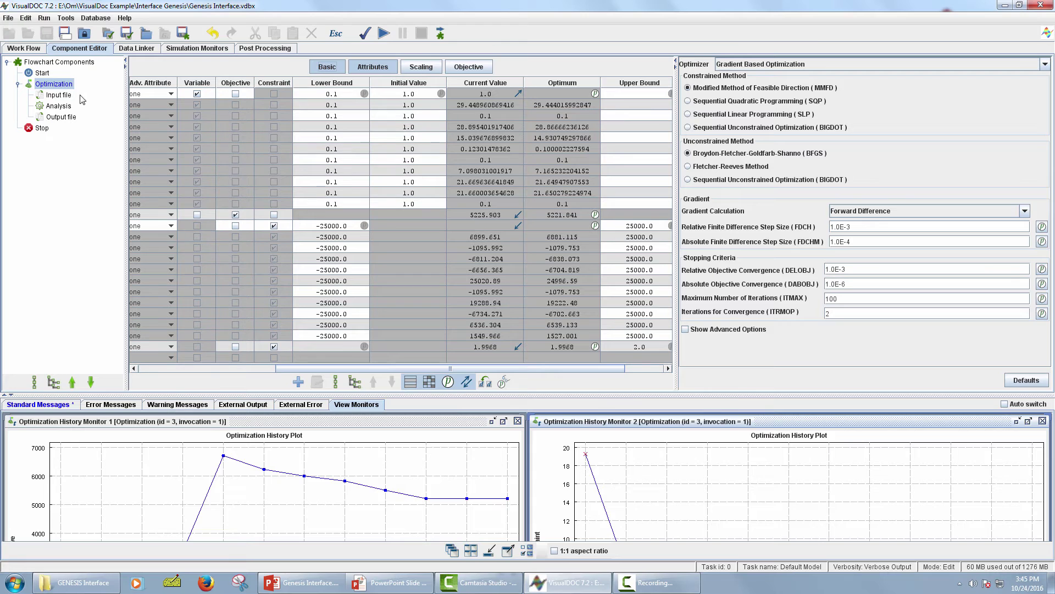
{"action": "left_click", "coordinate": [61, 86]}
{"action": "left_click_drag", "start_coordinate": [681, 74], "coordinate": [884, 77]}
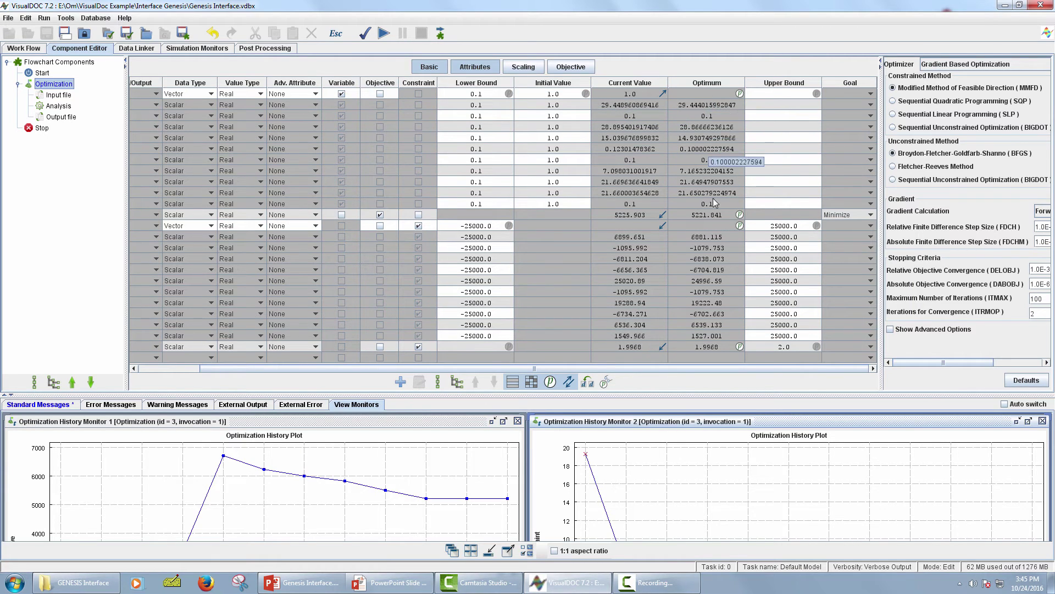
{"action": "left_click_drag", "start_coordinate": [881, 125], "coordinate": [938, 129]}
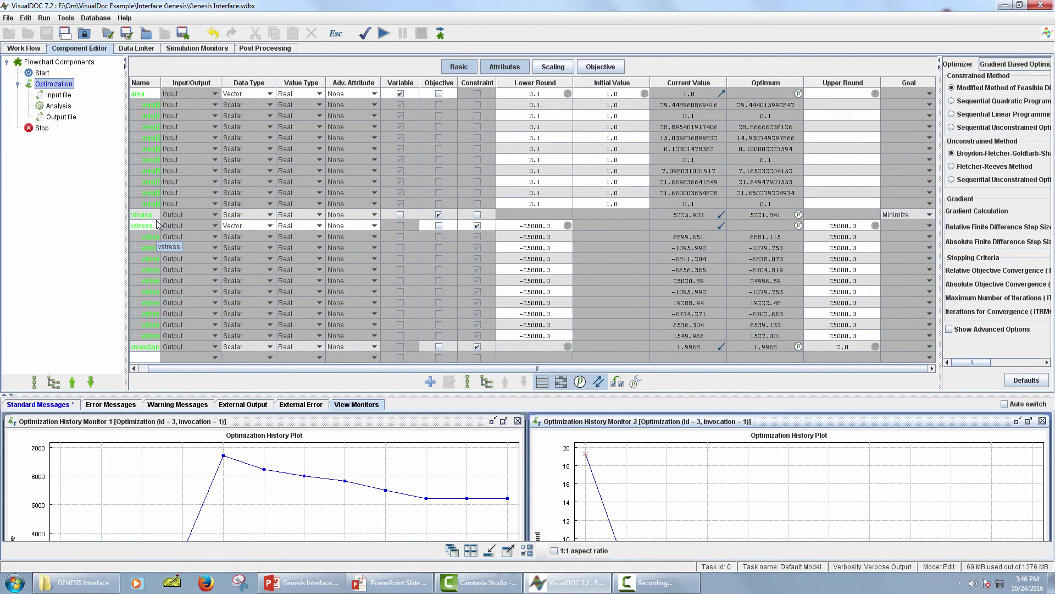